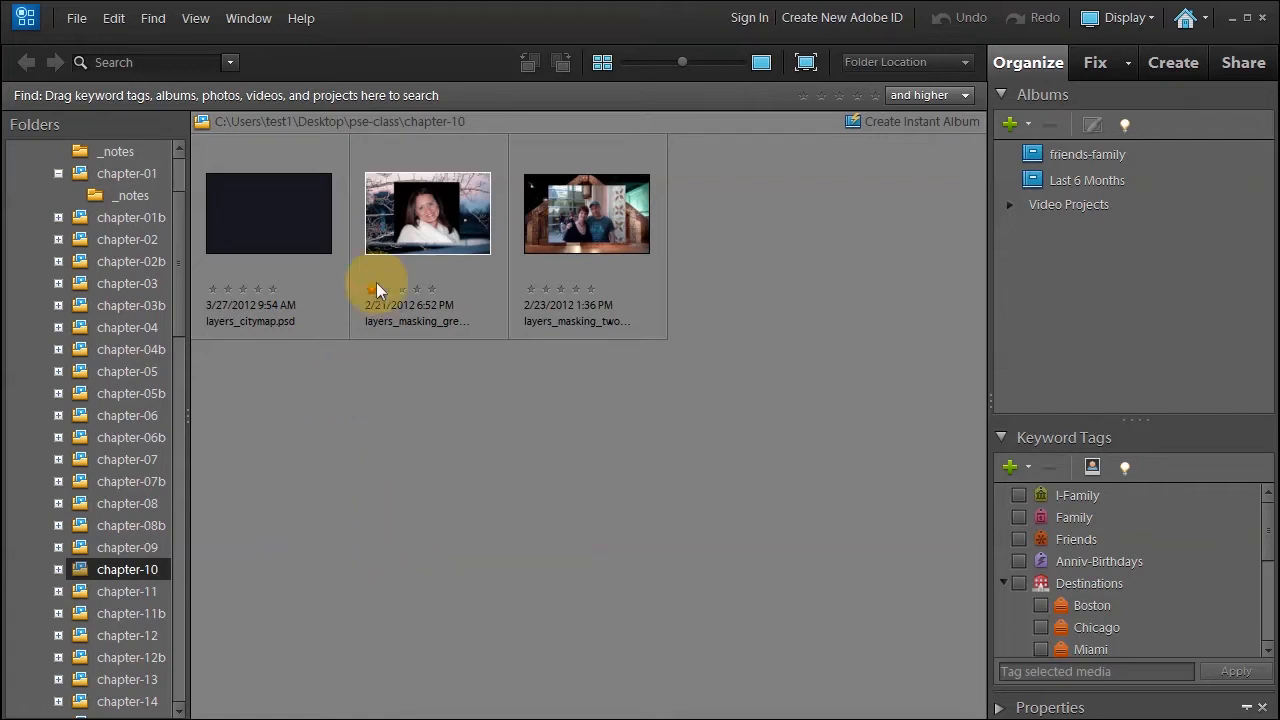
Open the layers_masking_greetingcard image from the chapter-10 folder in the Photoshop Elements Editor
{"action": "left_click", "coordinate": [419, 239]}
{"action": "right_click", "coordinate": [419, 239]}
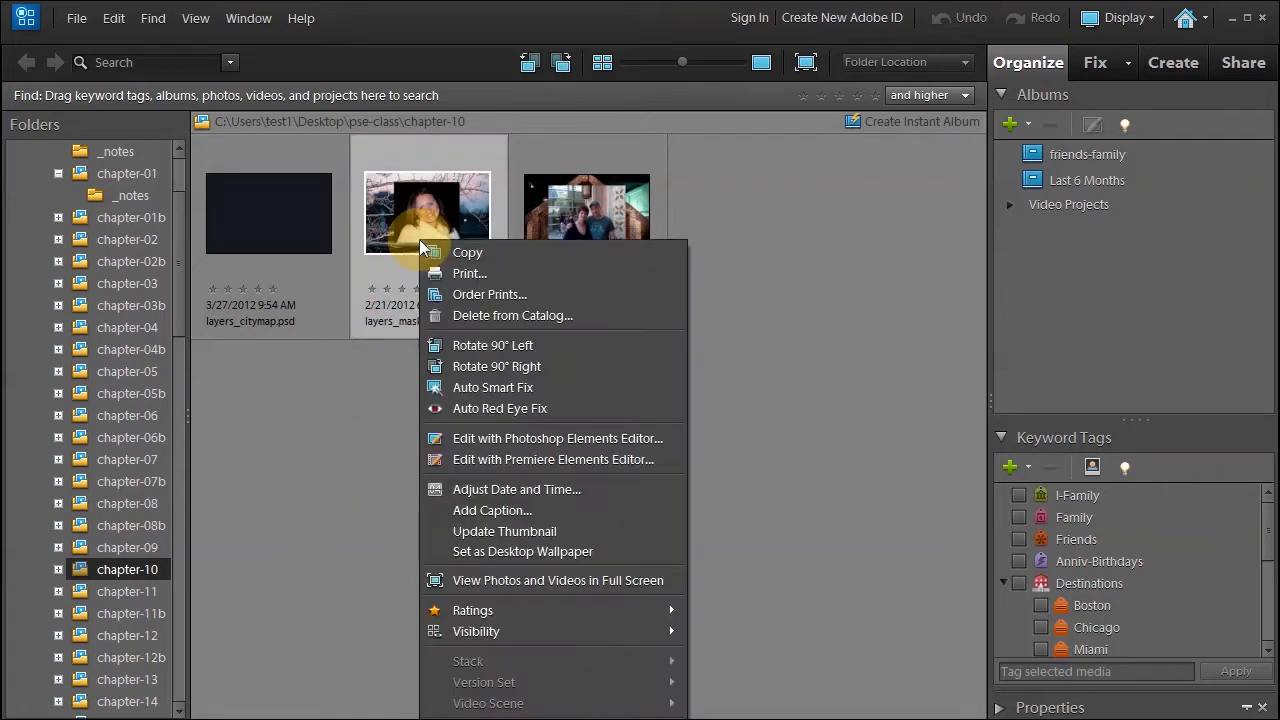
{"action": "left_click", "coordinate": [479, 435]}
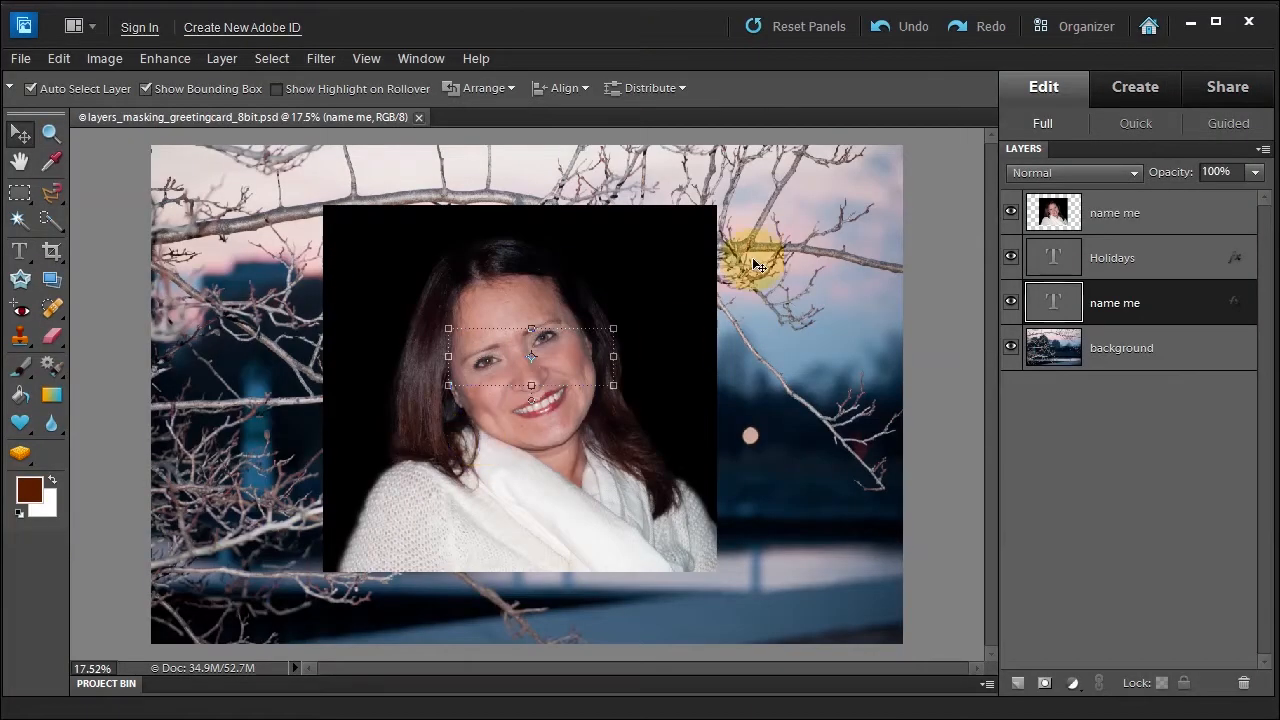
Reset the workspace panels and hide the Project Bin, Effects and Content so only Layers stays open
{"action": "left_click", "coordinate": [797, 35]}
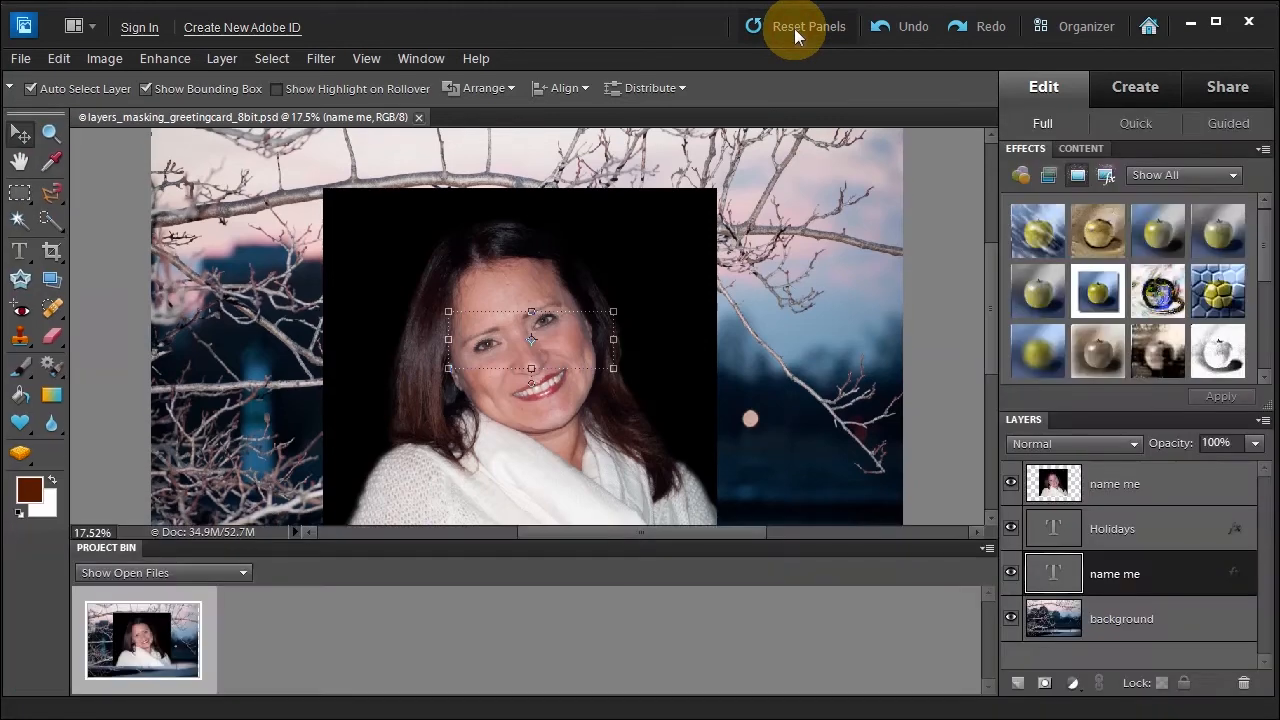
{"action": "left_click", "coordinate": [104, 548]}
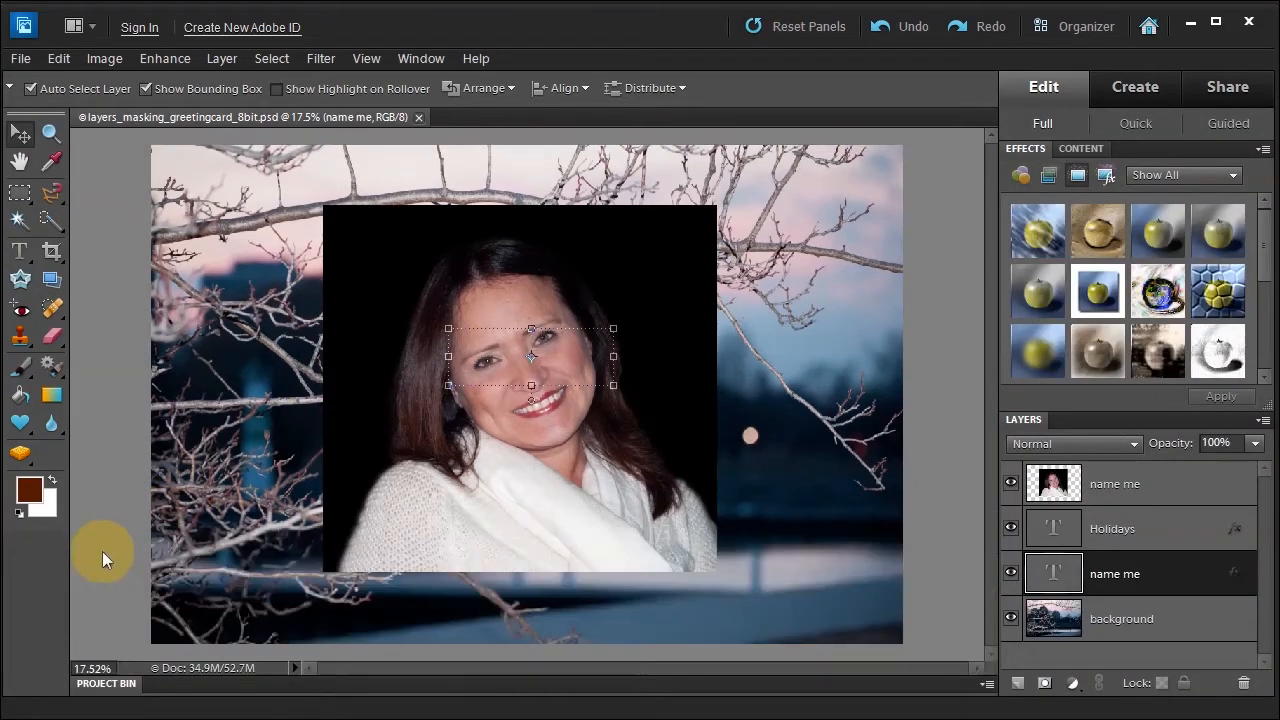
{"action": "left_click", "coordinate": [1264, 152]}
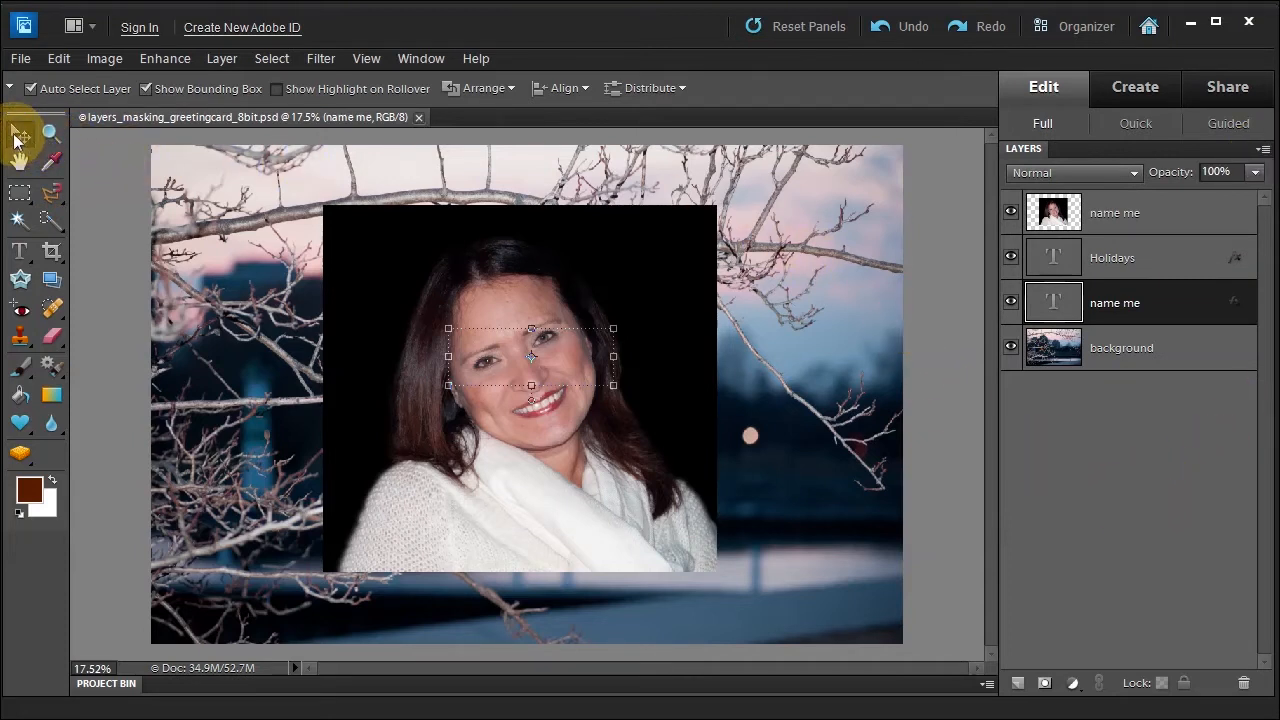
Fit the whole greeting card image to the screen with the Zoom tool and return to the Move tool
{"action": "left_click", "coordinate": [51, 132]}
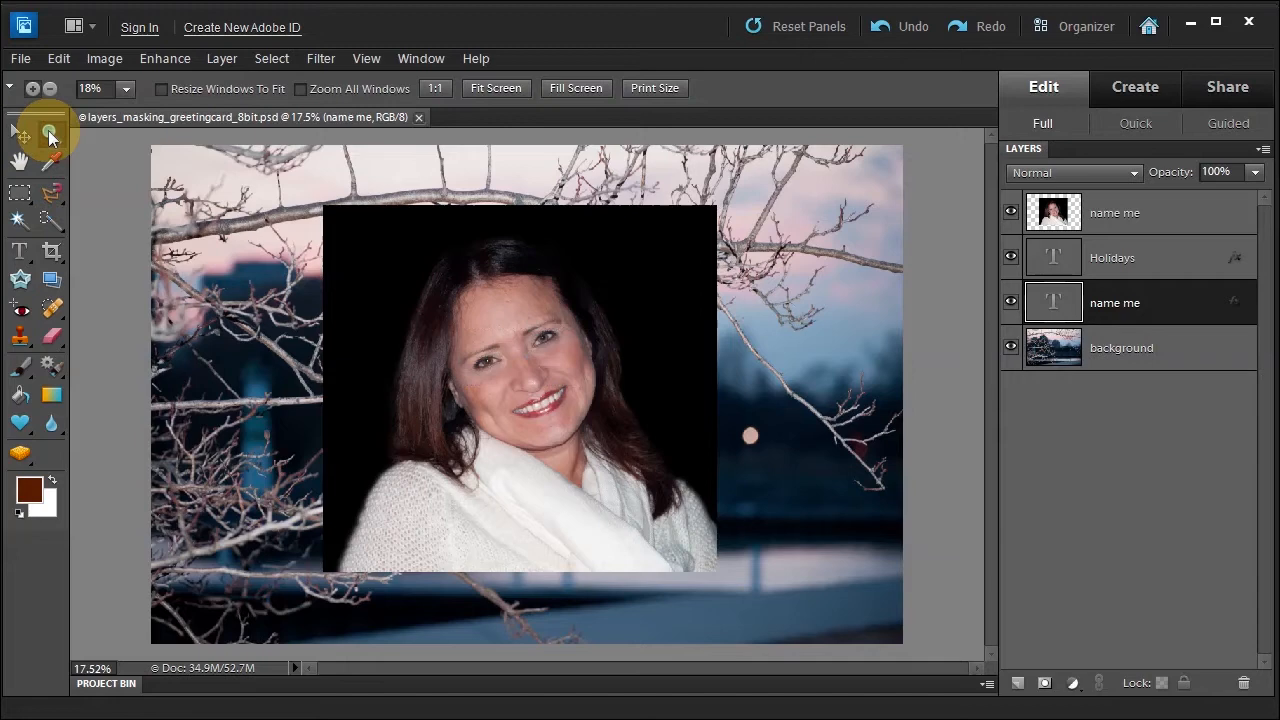
{"action": "left_click", "coordinate": [501, 90]}
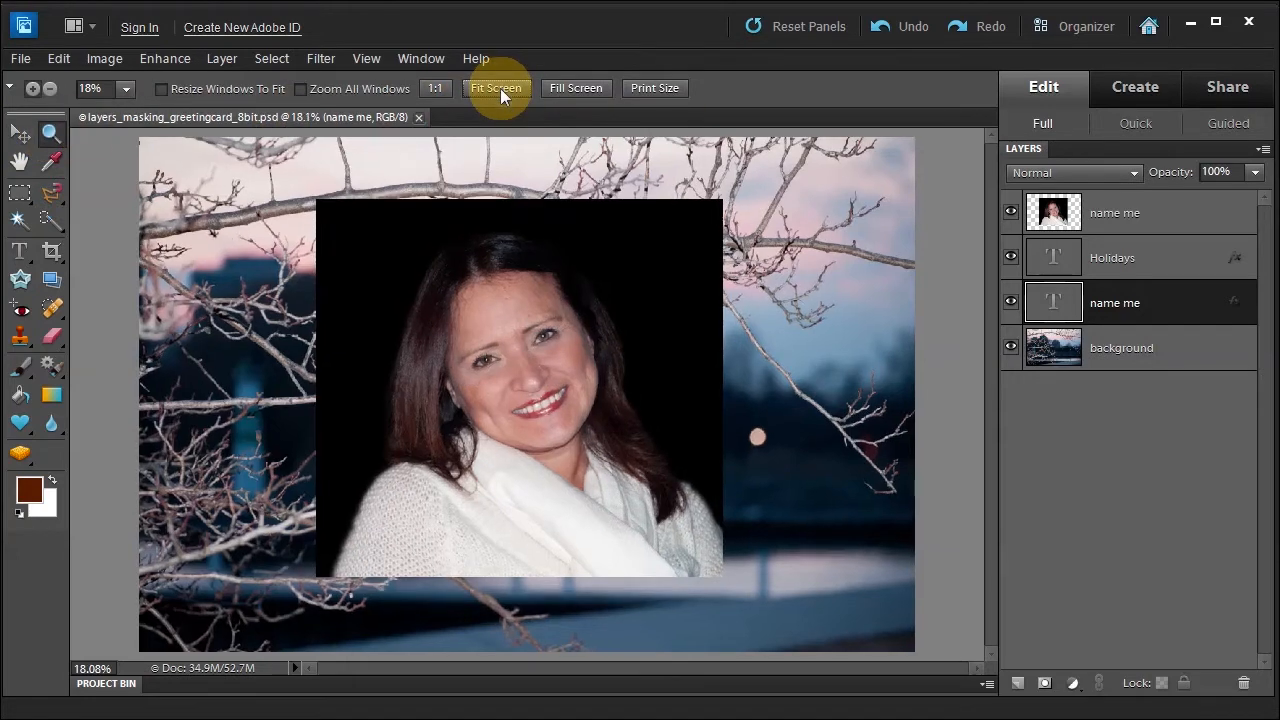
{"action": "left_click", "coordinate": [569, 87]}
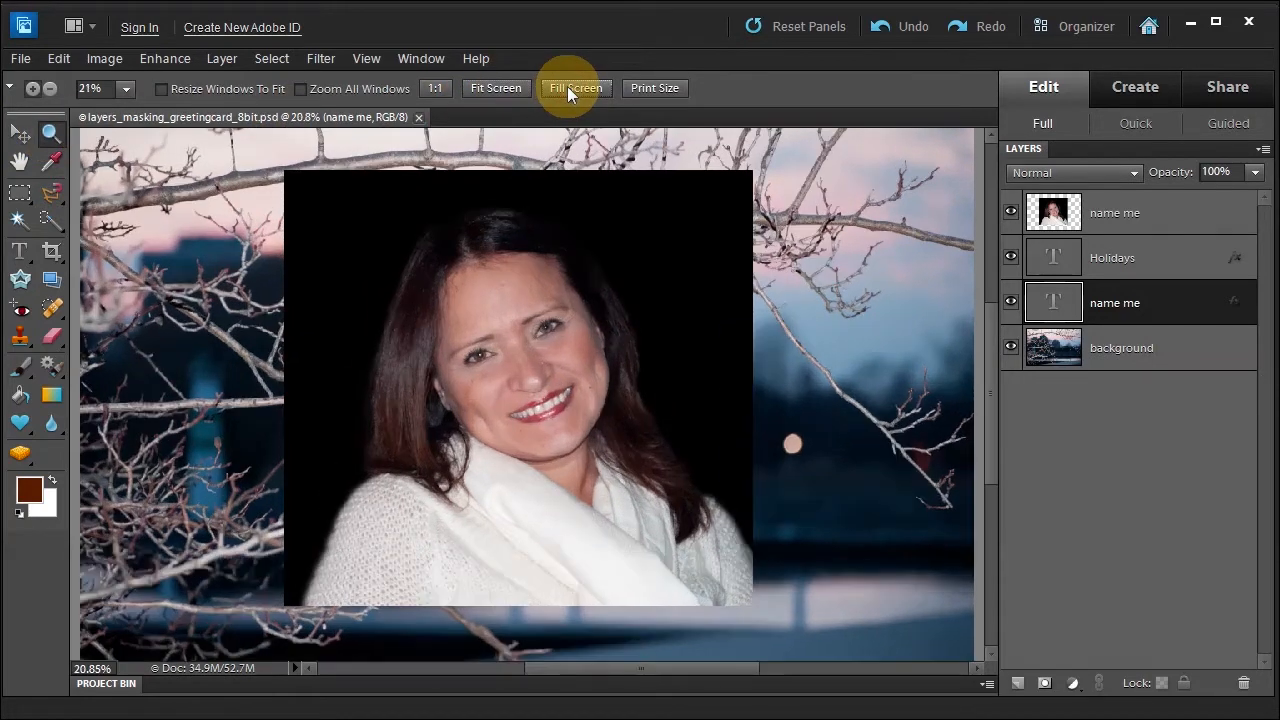
{"action": "left_click", "coordinate": [485, 89]}
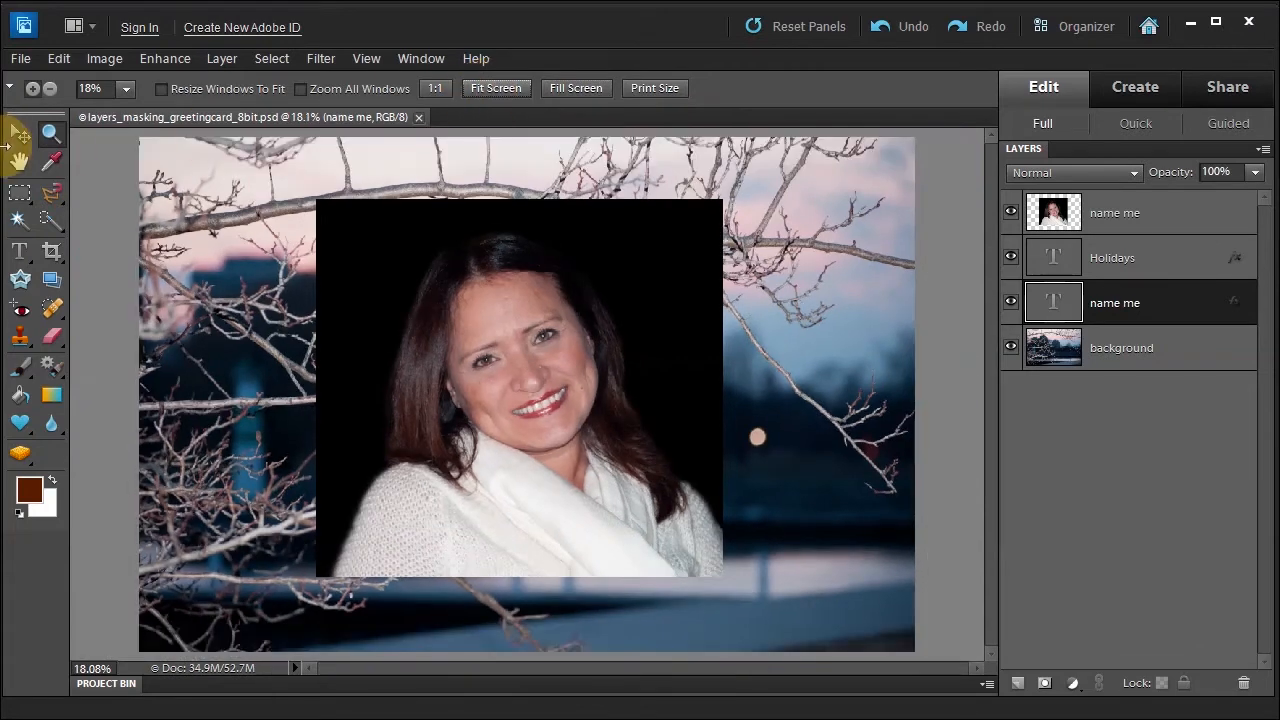
{"action": "left_click", "coordinate": [20, 133]}
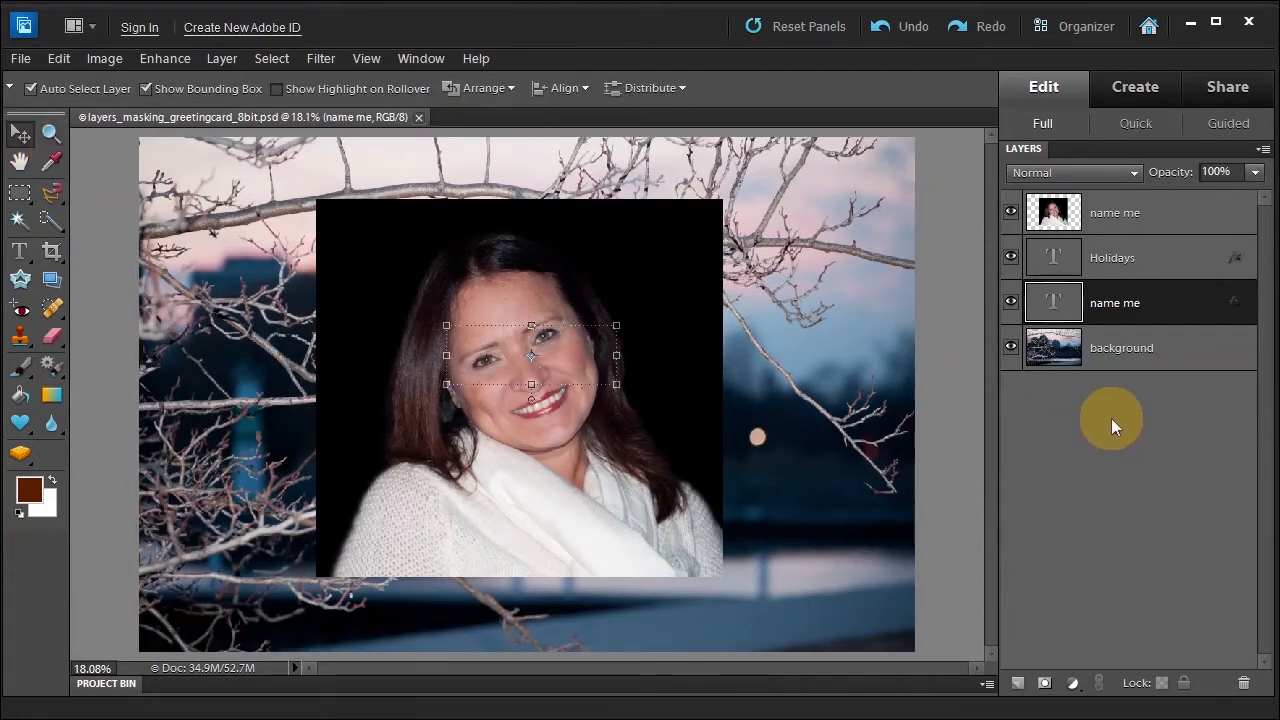
Fully lock the background layer and try editing it while it is locked
{"action": "left_click", "coordinate": [1215, 350]}
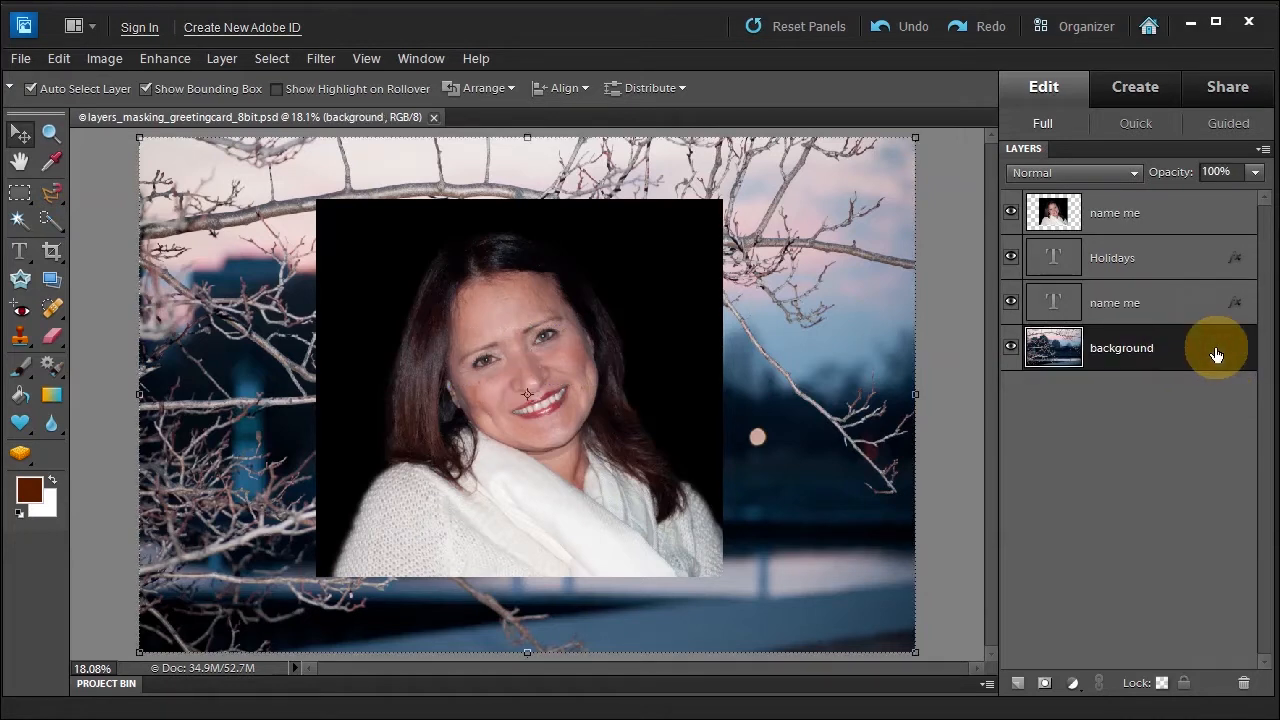
{"action": "left_click", "coordinate": [1183, 684]}
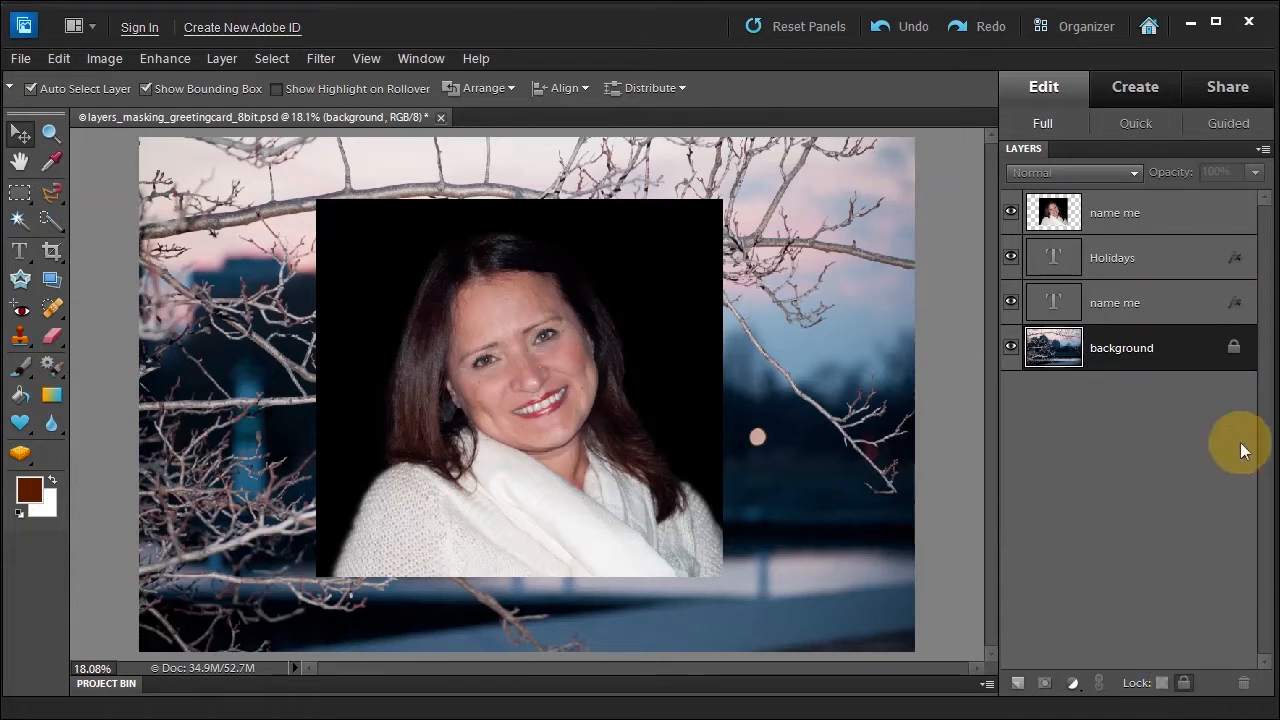
{"action": "left_click", "coordinate": [1233, 348]}
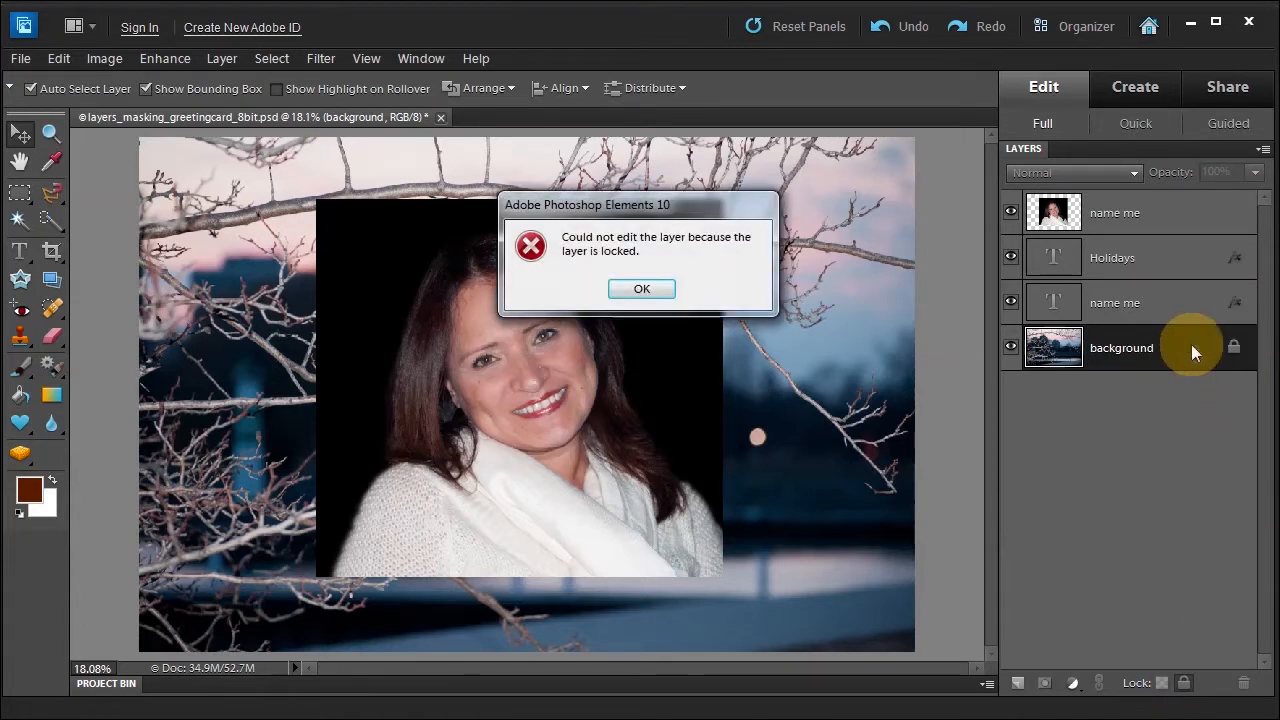
{"action": "left_click", "coordinate": [640, 290]}
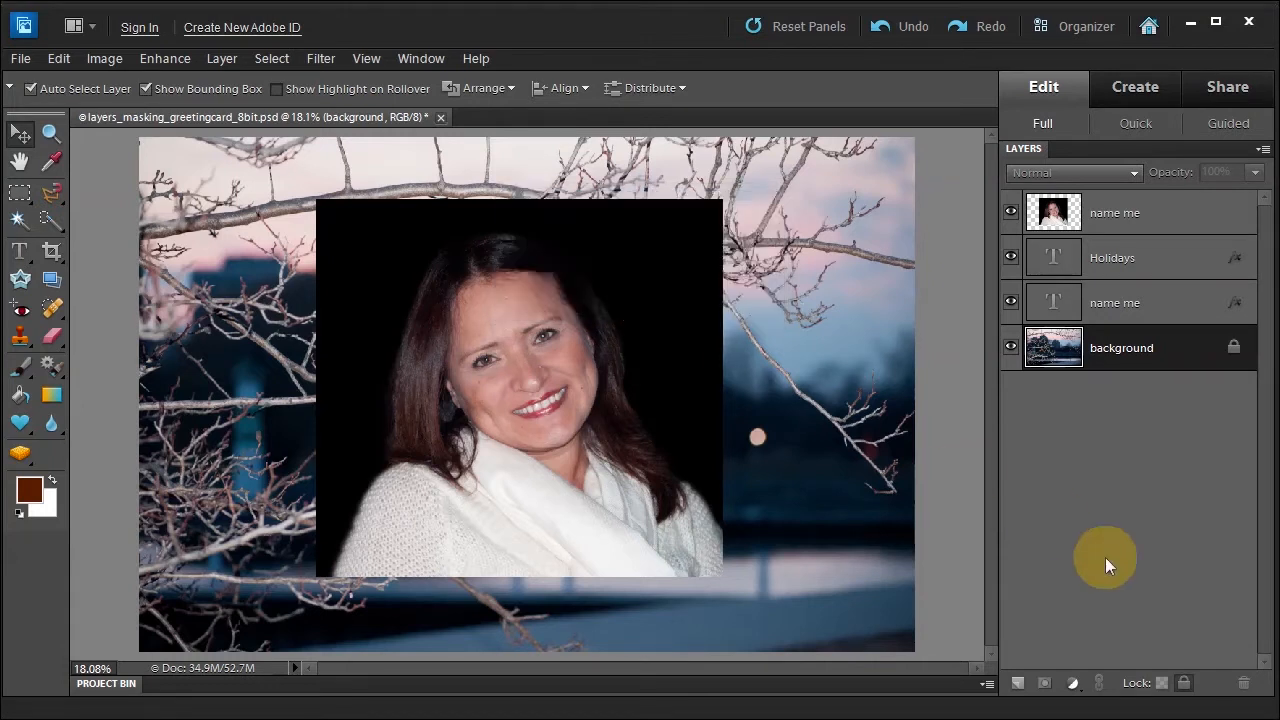
{"action": "left_click", "coordinate": [1184, 685]}
{"action": "left_click", "coordinate": [1186, 686]}
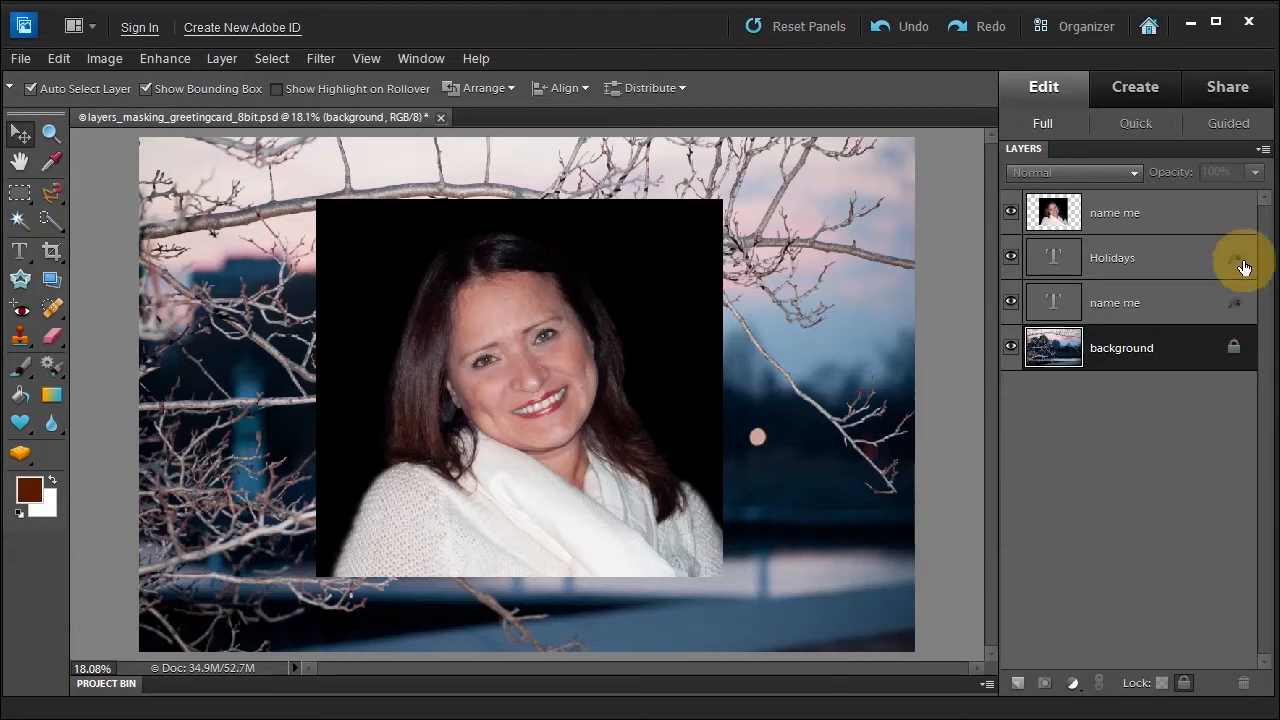
Bring the Holidays text layer to the front of the layer stack
{"action": "left_click", "coordinate": [1147, 262]}
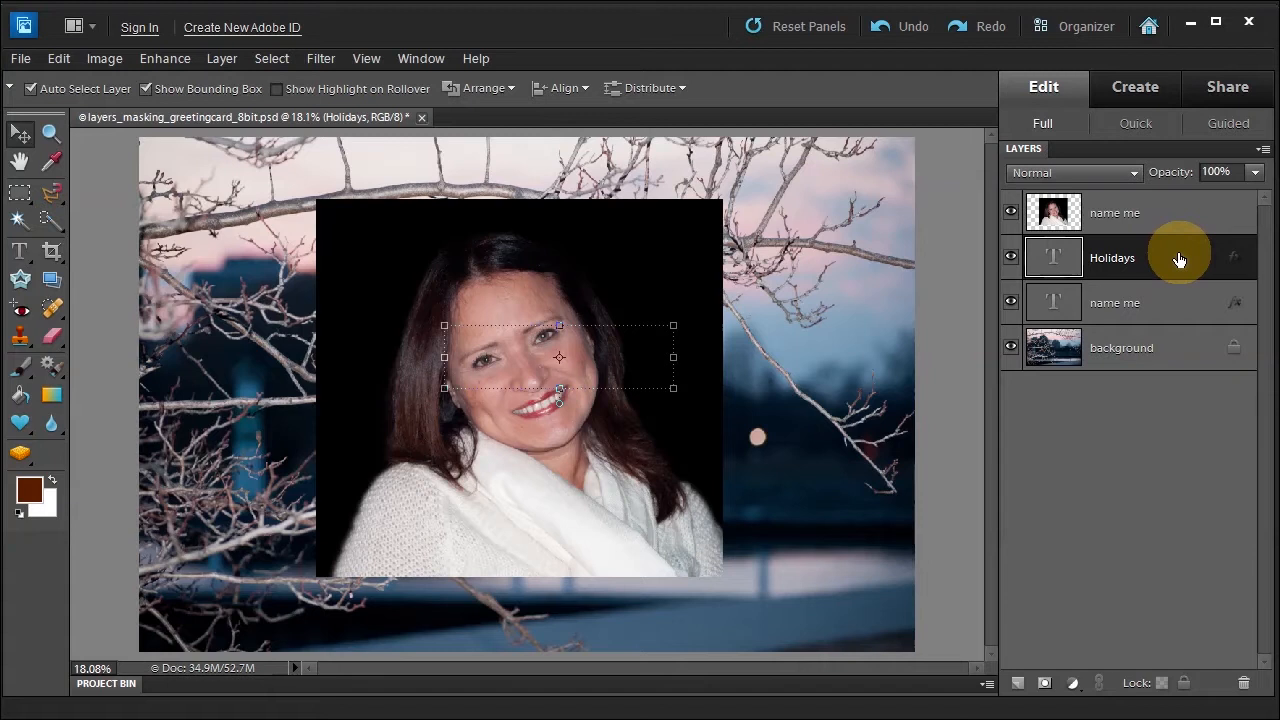
{"action": "left_click_drag", "start_coordinate": [1180, 259], "coordinate": [1245, 268]}
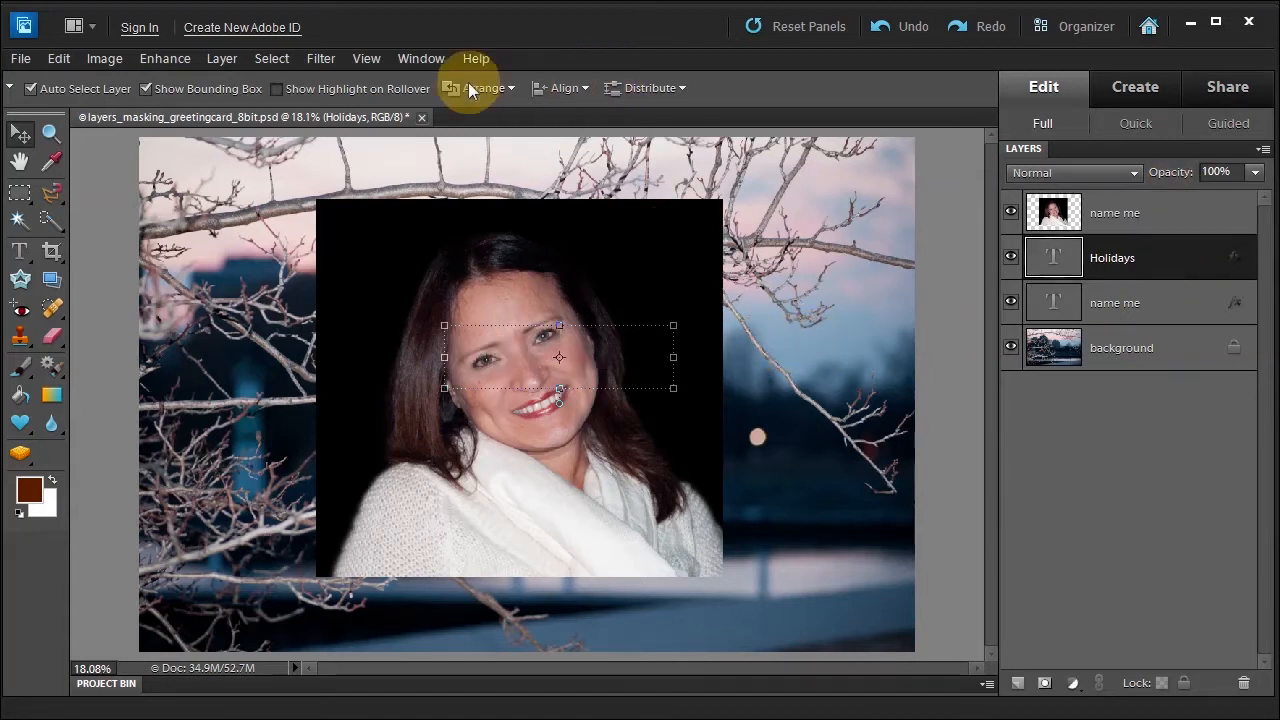
{"action": "left_click", "coordinate": [511, 87]}
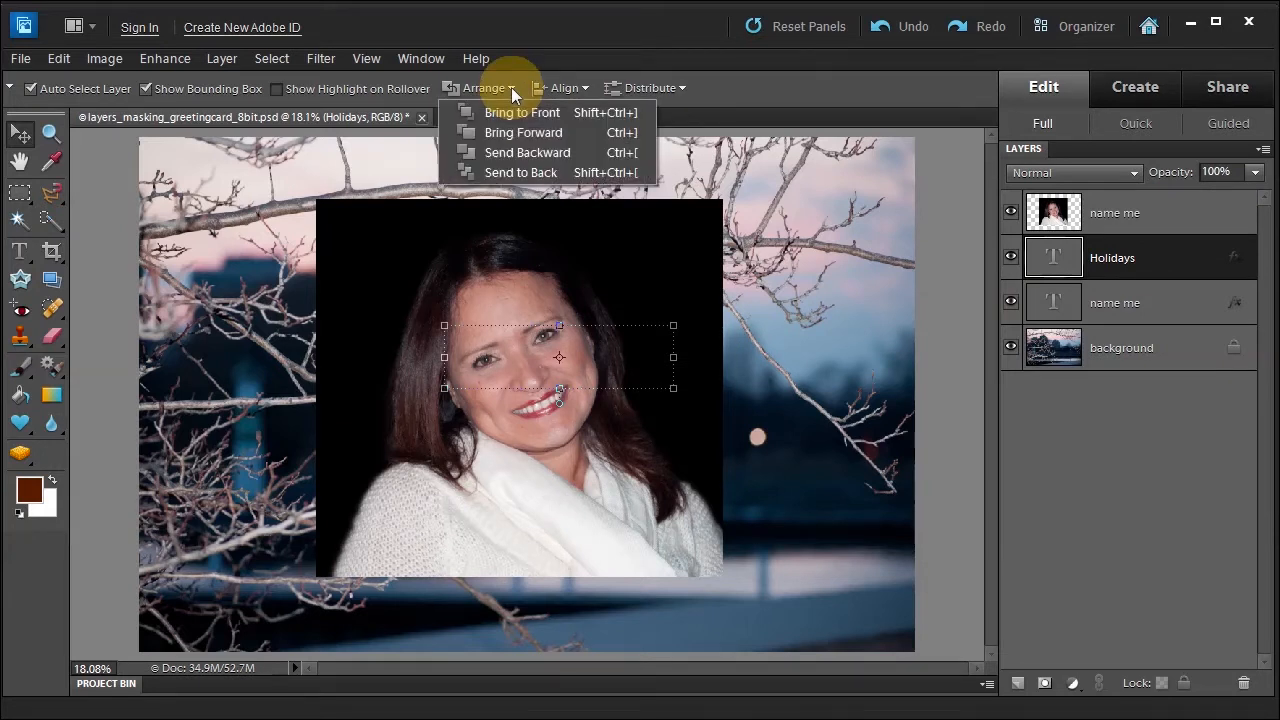
{"action": "left_click", "coordinate": [506, 111]}
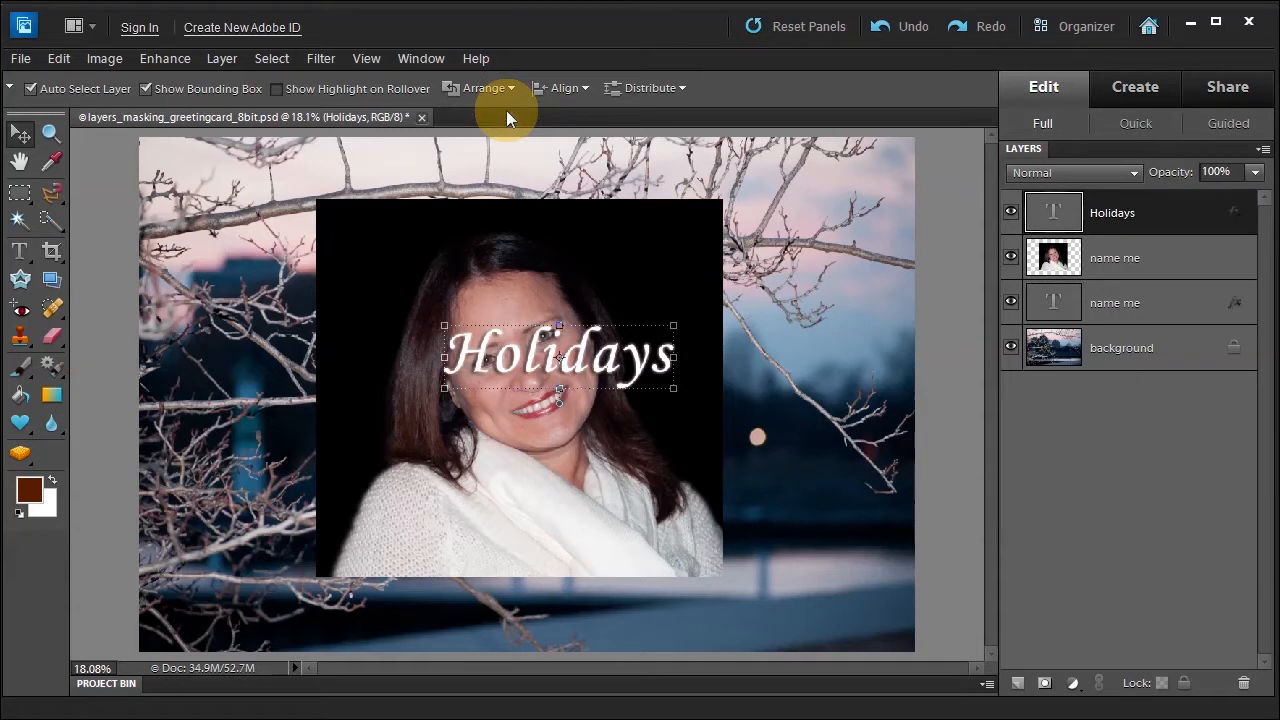
Try to reorder the text layer below the portrait by using the arrange options on the image
{"action": "left_click", "coordinate": [1166, 302]}
{"action": "right_click", "coordinate": [497, 360]}
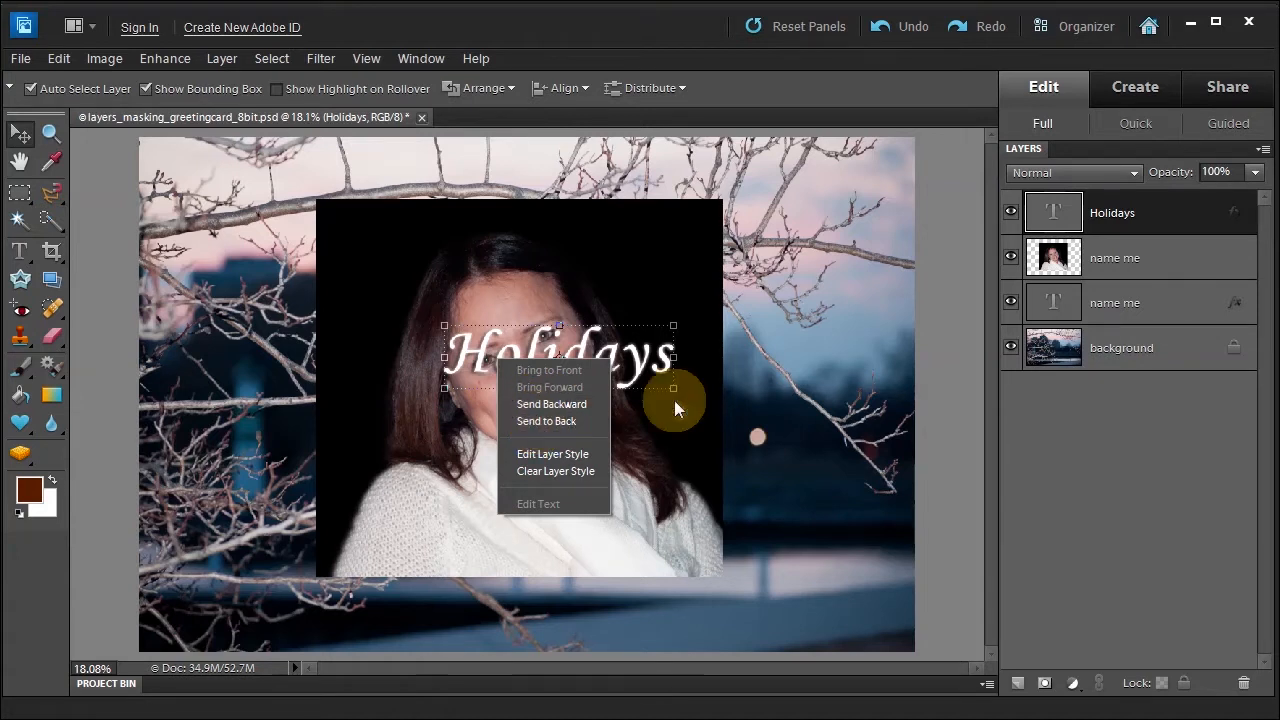
{"action": "left_click", "coordinate": [1193, 303]}
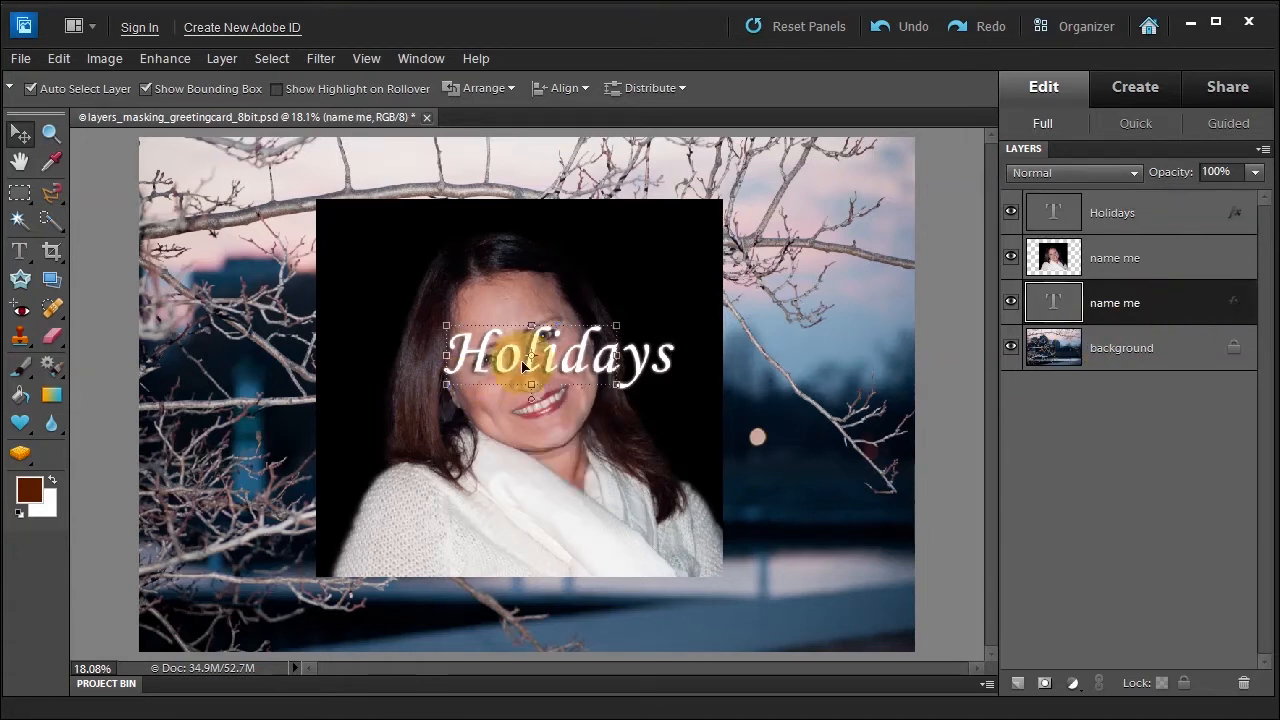
{"action": "right_click", "coordinate": [597, 353]}
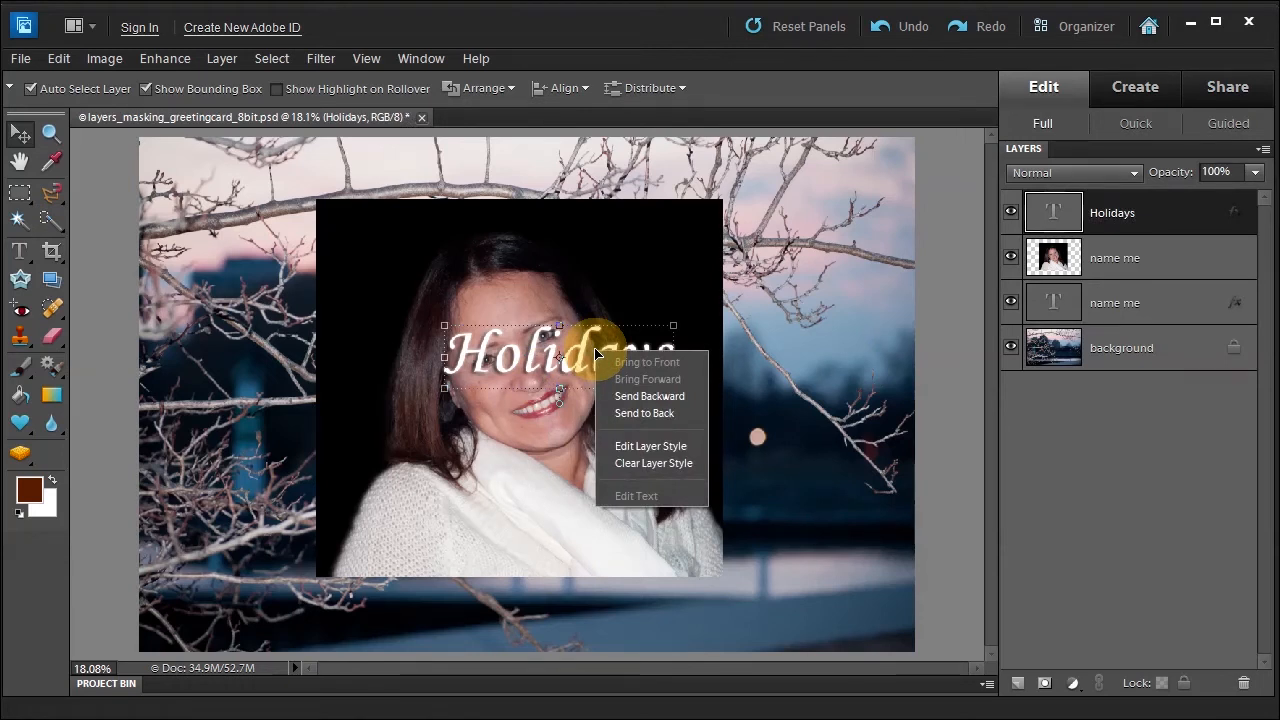
{"action": "left_click", "coordinate": [1136, 300]}
{"action": "left_click", "coordinate": [1136, 300]}
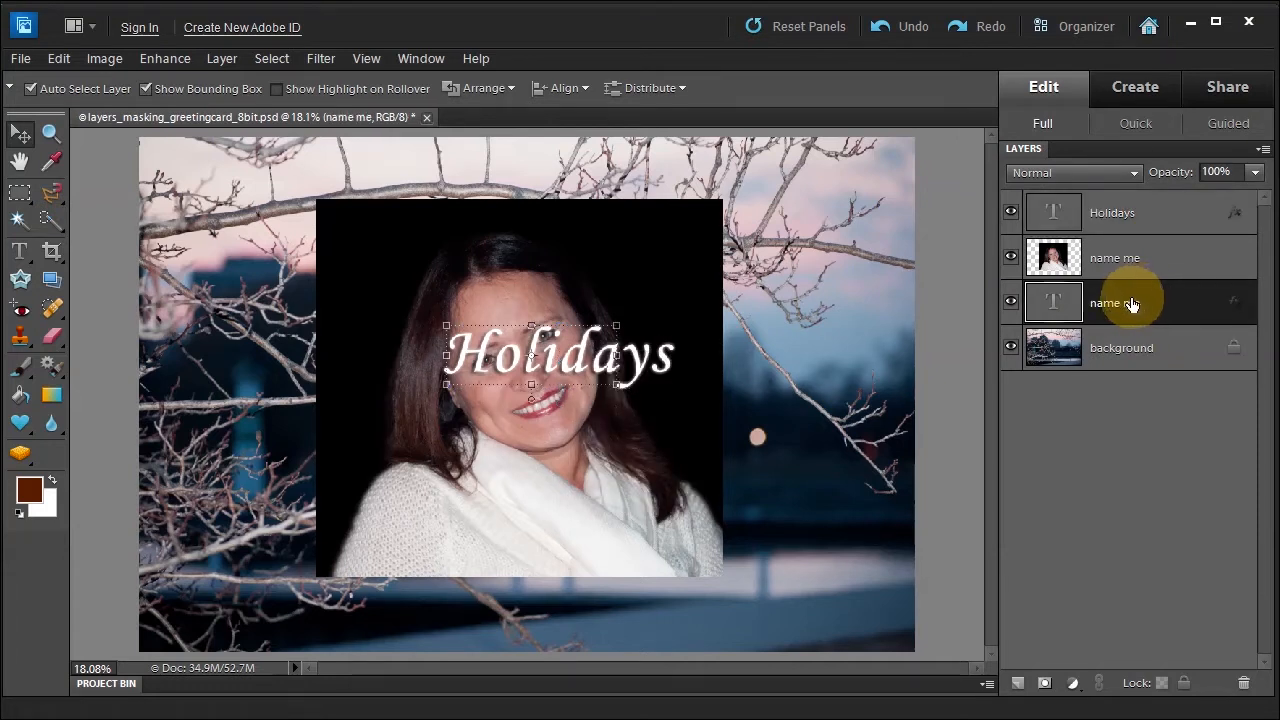
Lock the Holidays and portrait layers, and bring the unlocked "name me" text layer to the front
{"action": "left_click", "coordinate": [1177, 218]}
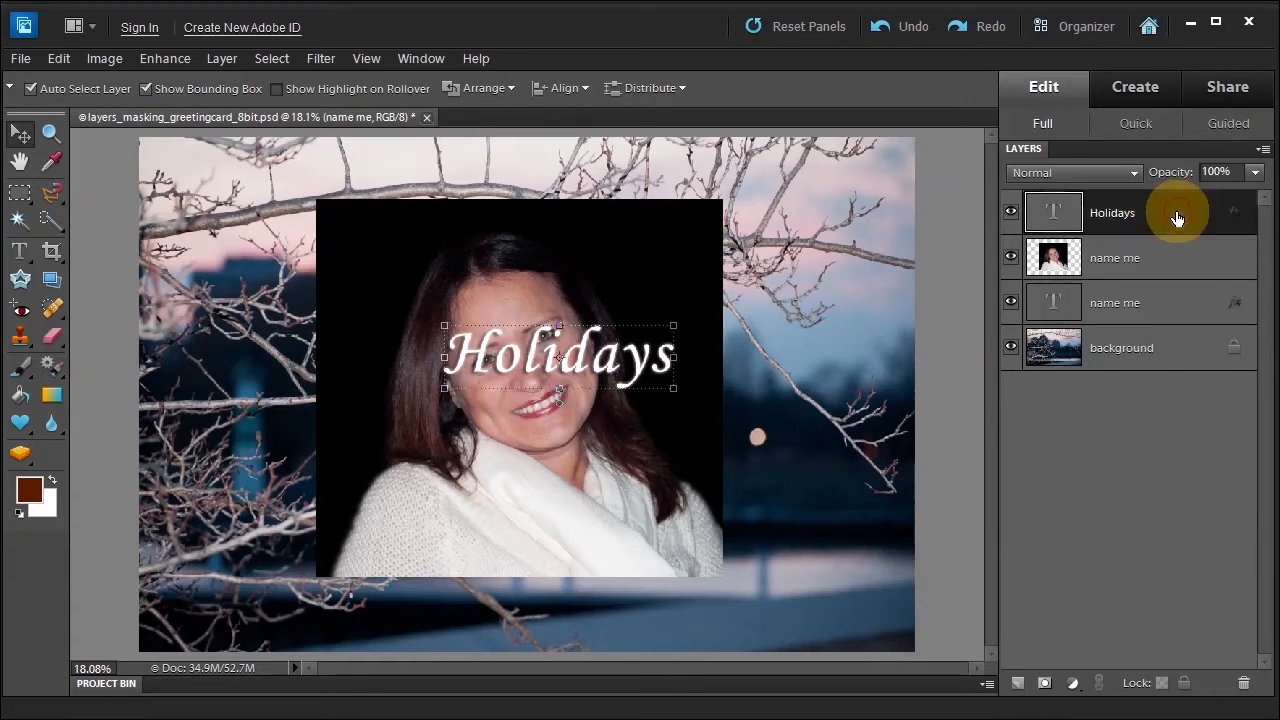
{"action": "left_click", "coordinate": [1184, 684]}
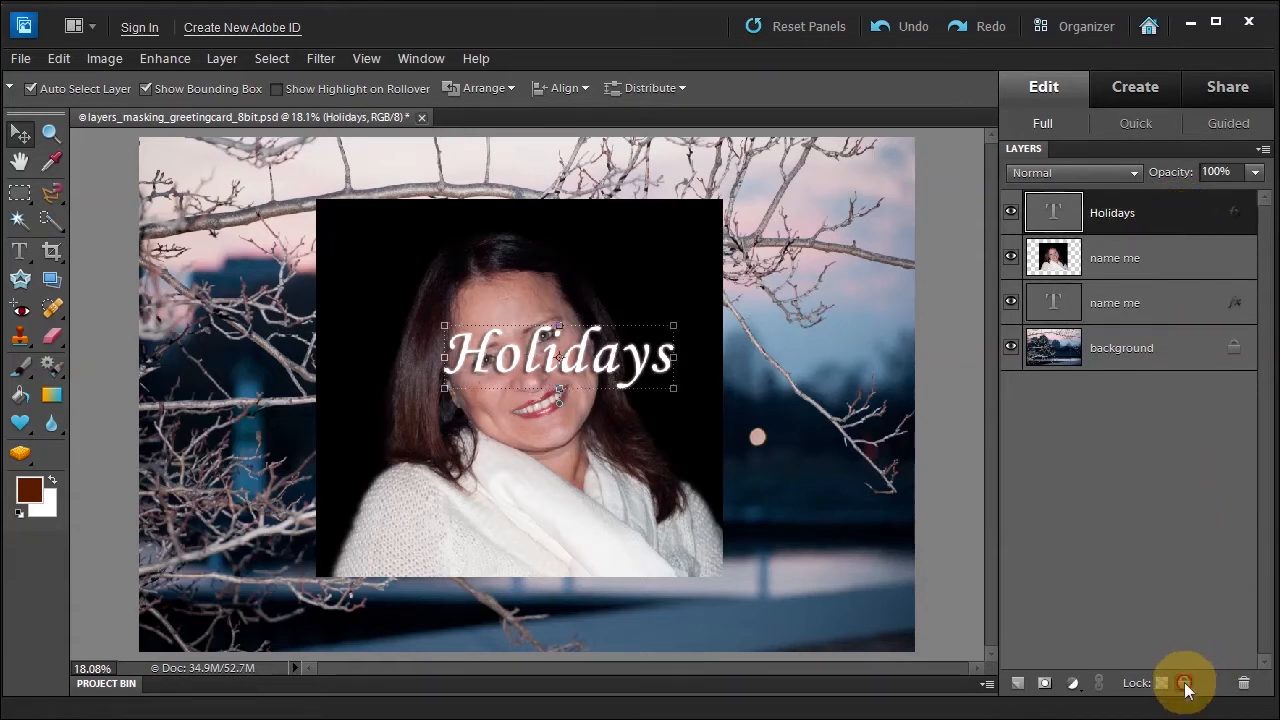
{"action": "left_click", "coordinate": [522, 358]}
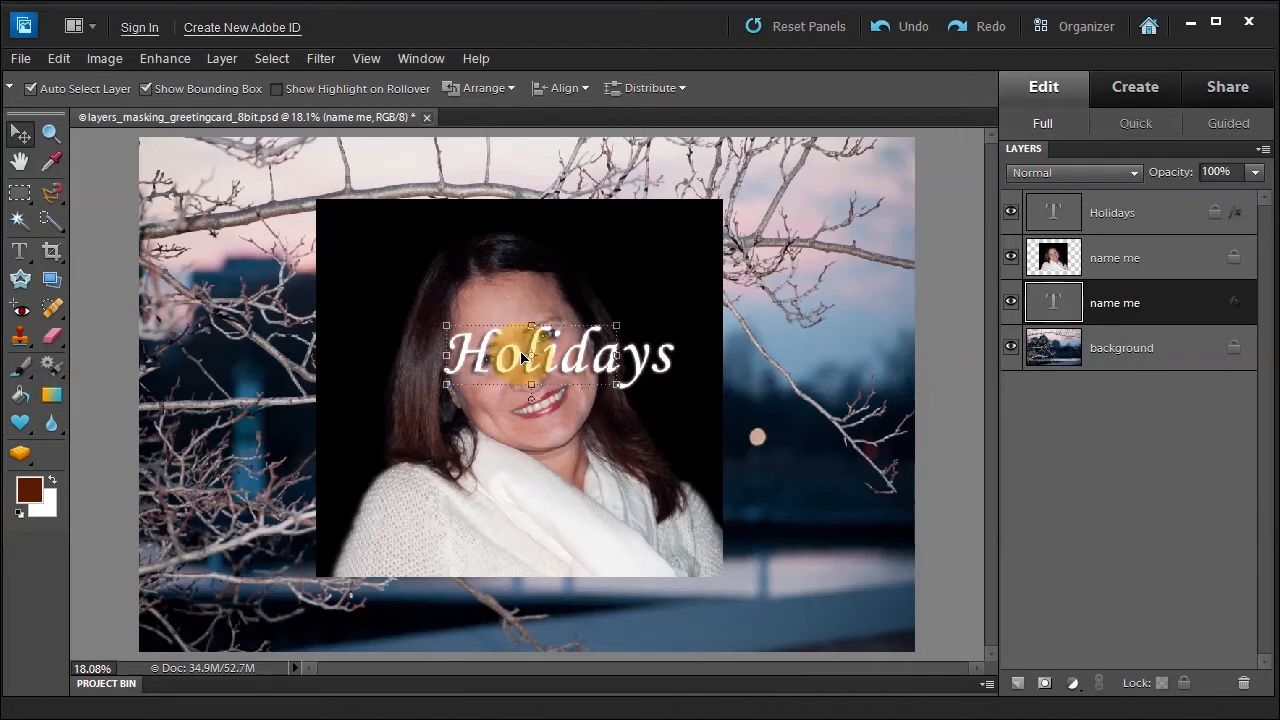
{"action": "right_click", "coordinate": [522, 358]}
{"action": "left_click", "coordinate": [548, 367]}
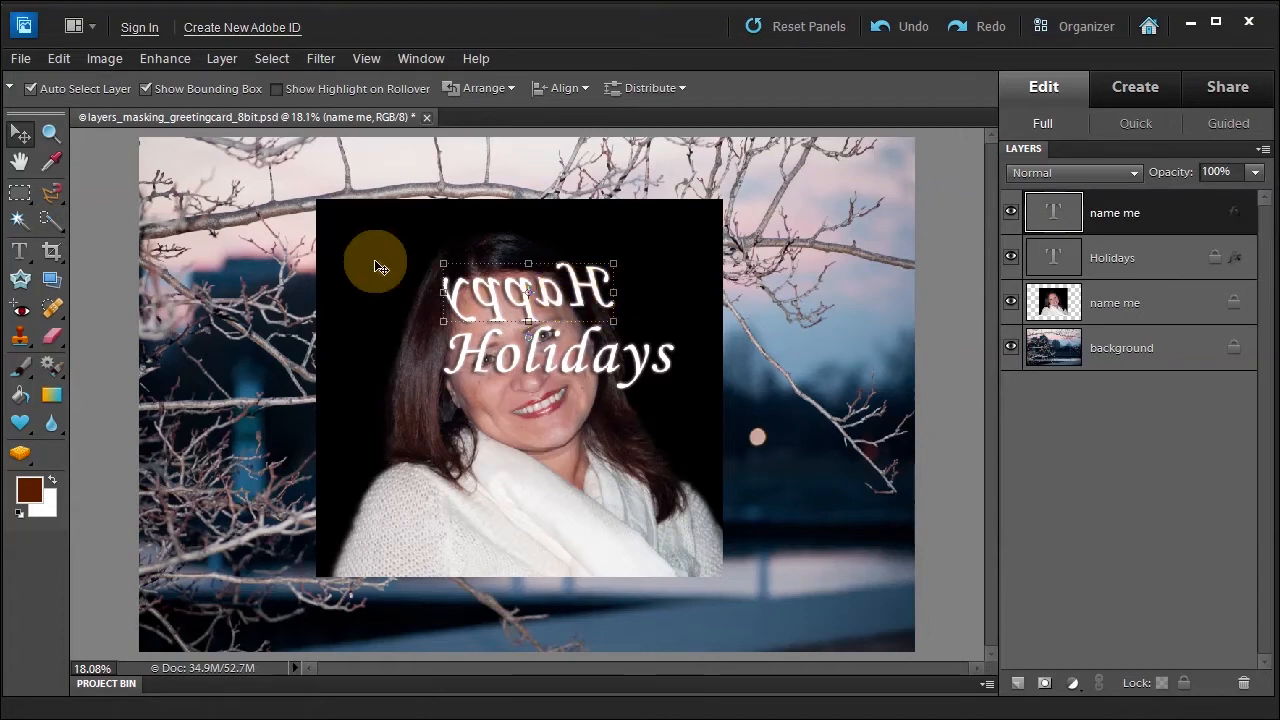
Flip the mirrored Happy text layer horizontally so it reads correctly
{"action": "left_click", "coordinate": [98, 55]}
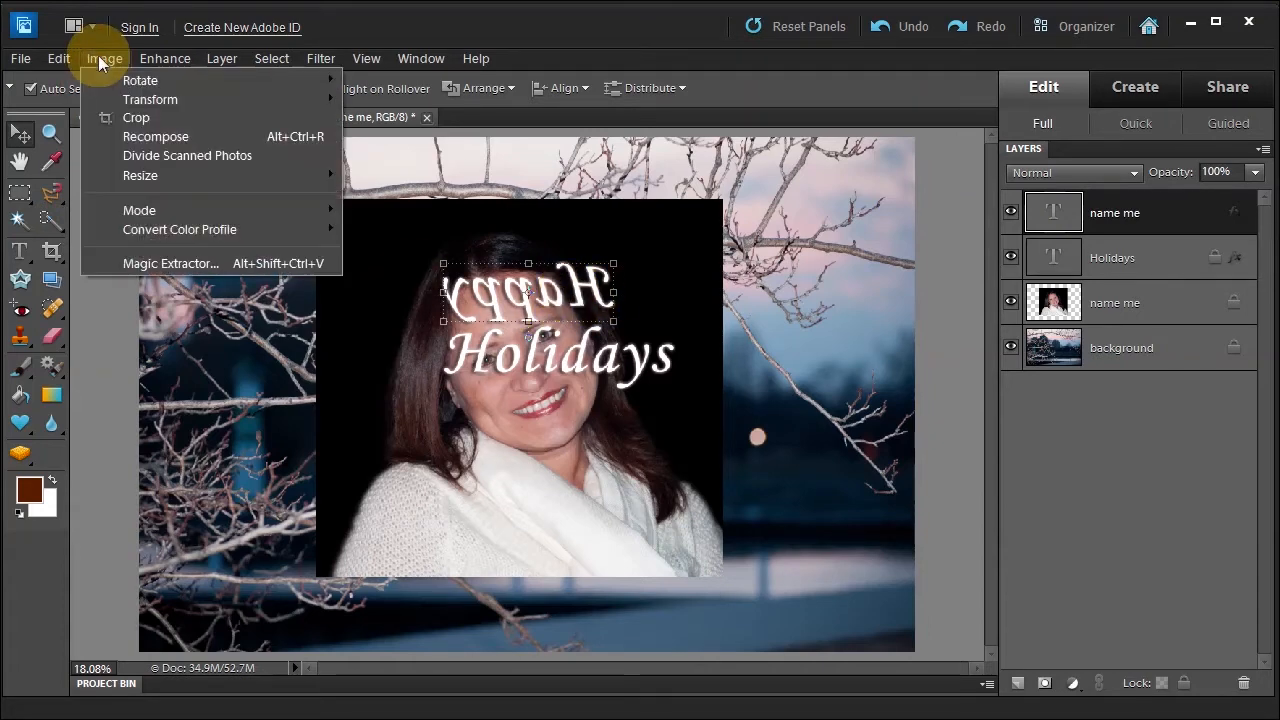
{"action": "mouse_move", "coordinate": [110, 80]}
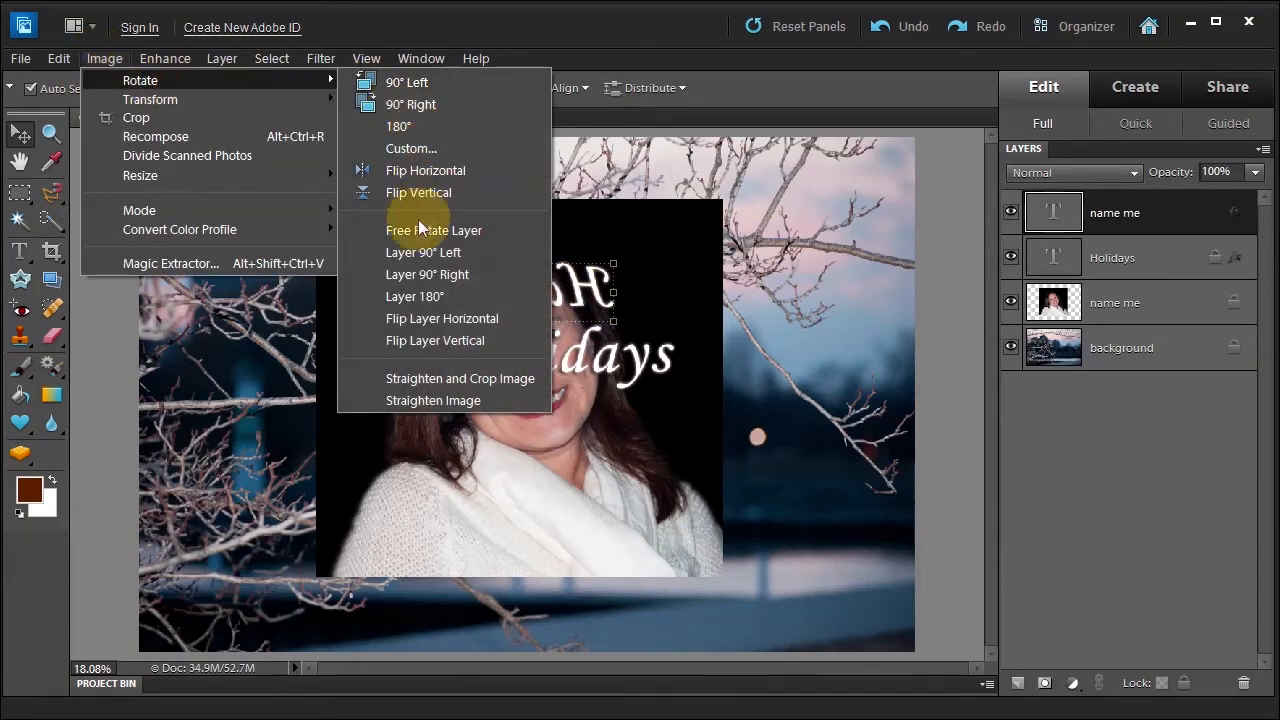
{"action": "left_click", "coordinate": [396, 318]}
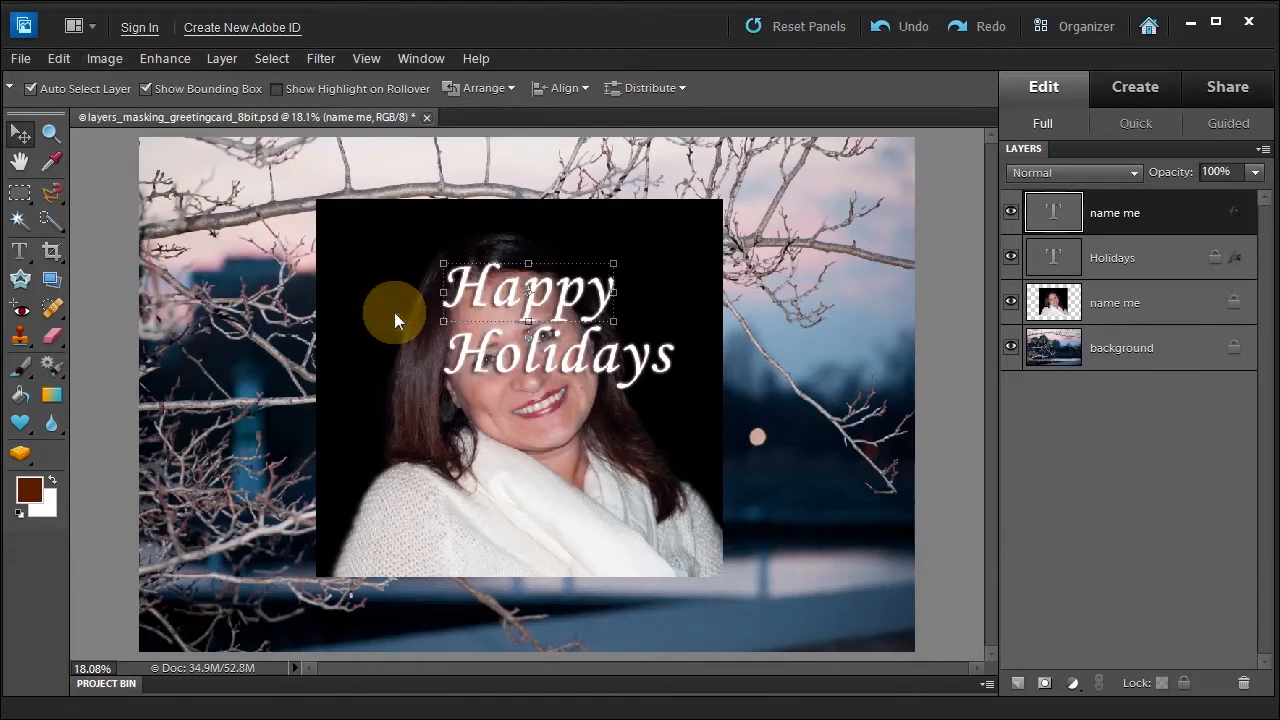
Rename the topmost "name me" text layer as happy
{"action": "double_click", "coordinate": [1118, 220]}
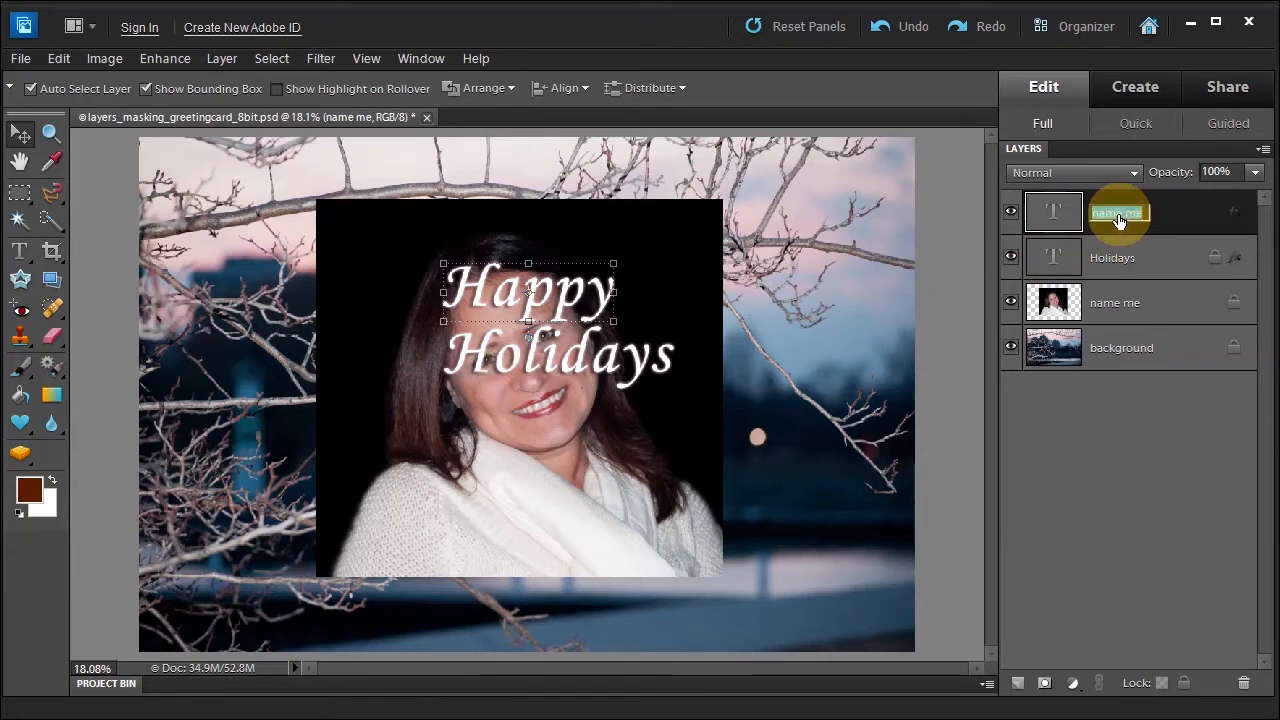
{"action": "left_click", "coordinate": [1172, 217]}
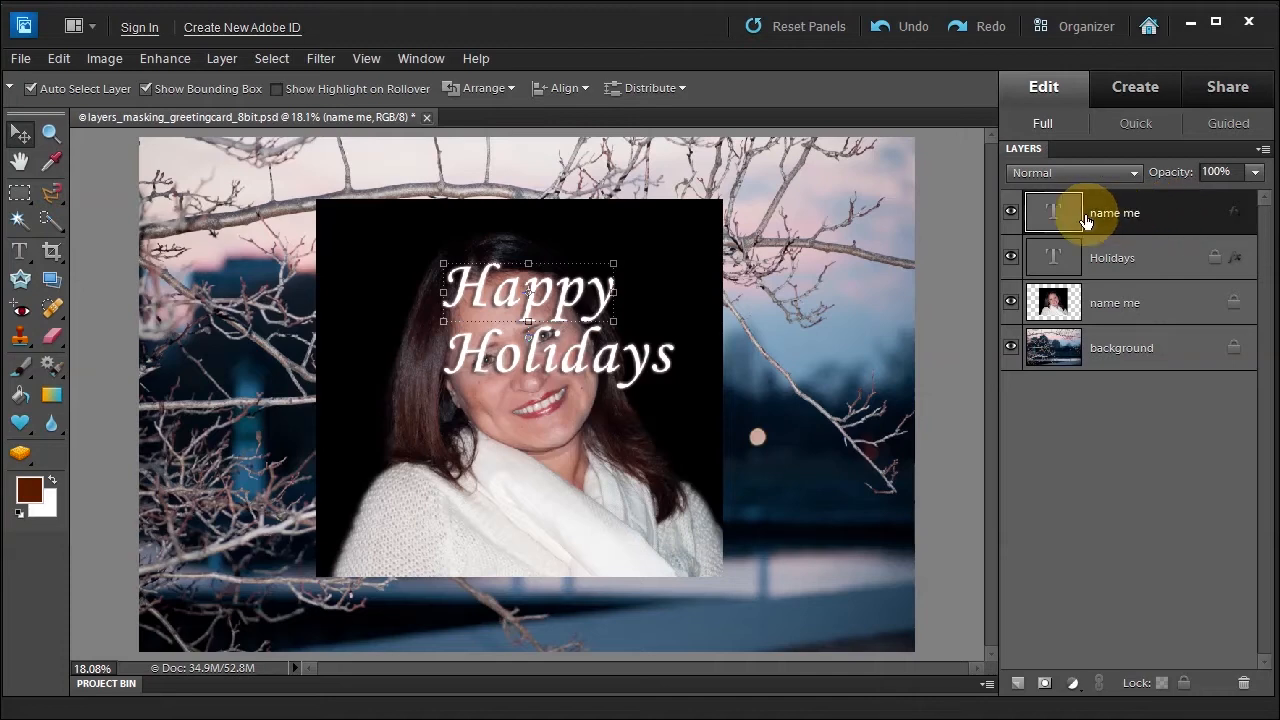
{"action": "left_click", "coordinate": [213, 58]}
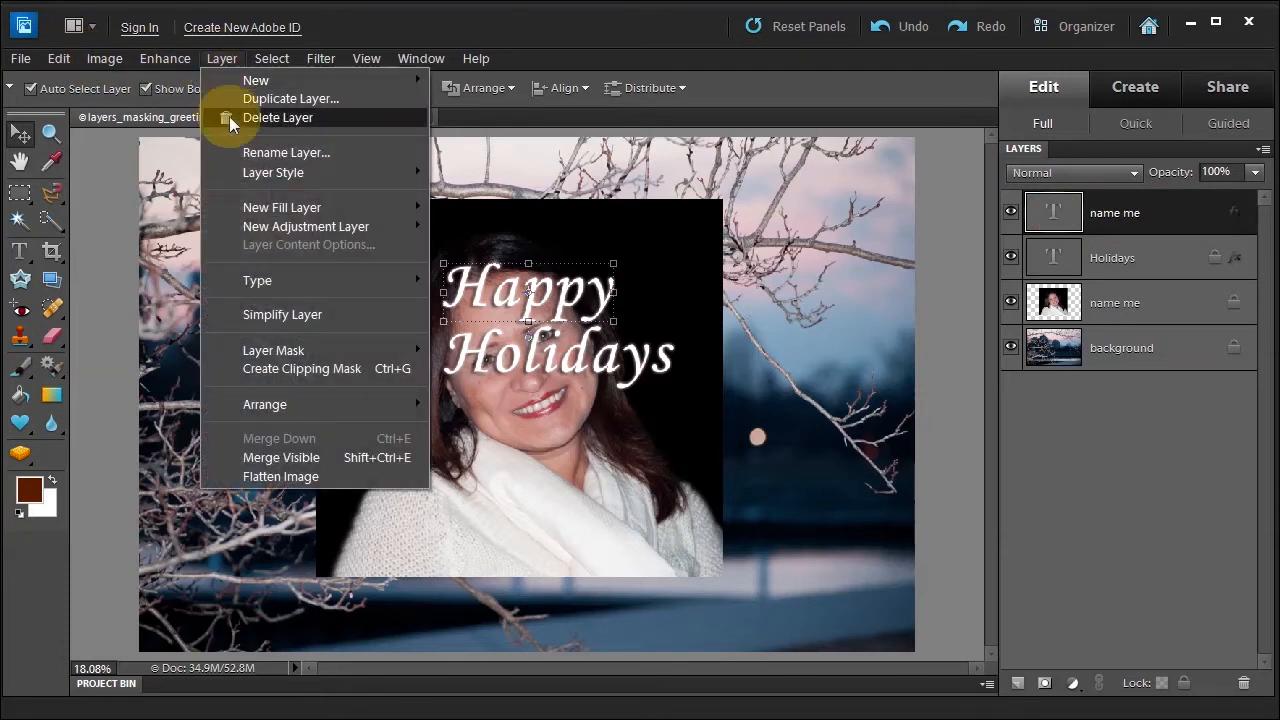
{"action": "left_click", "coordinate": [239, 150]}
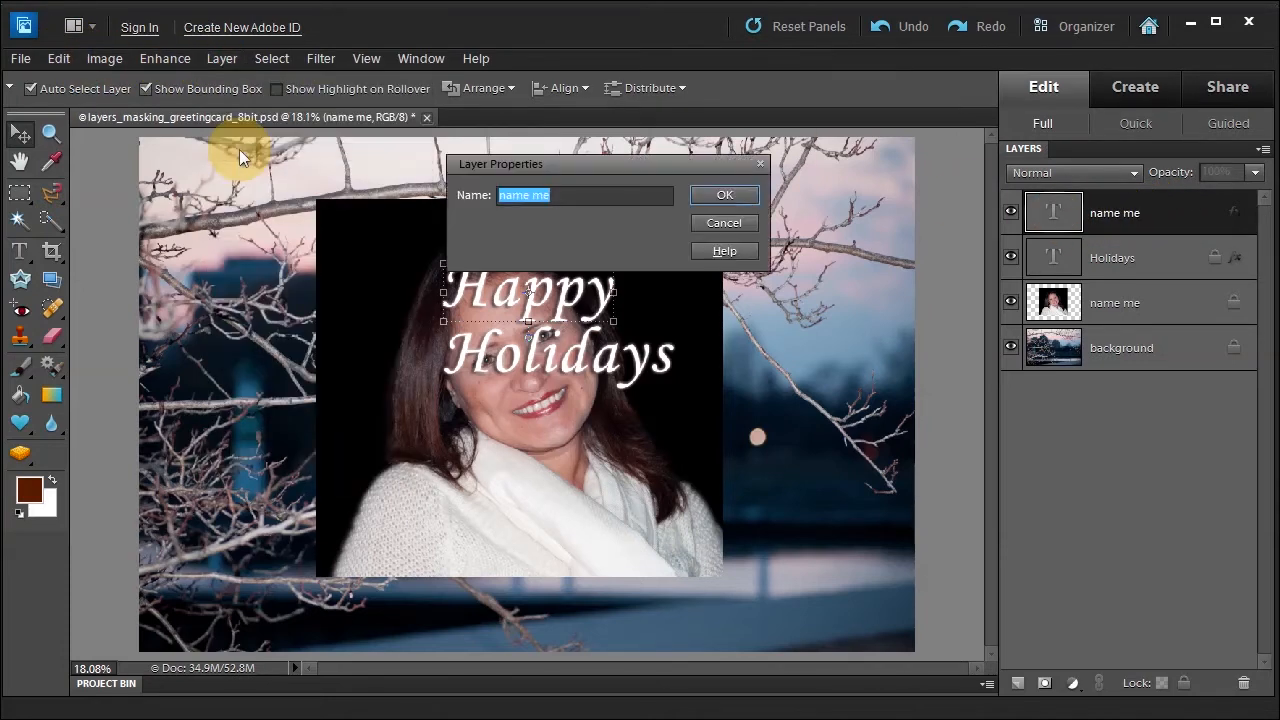
{"action": "type", "text": "happy"}
{"action": "key", "text": "Return"}
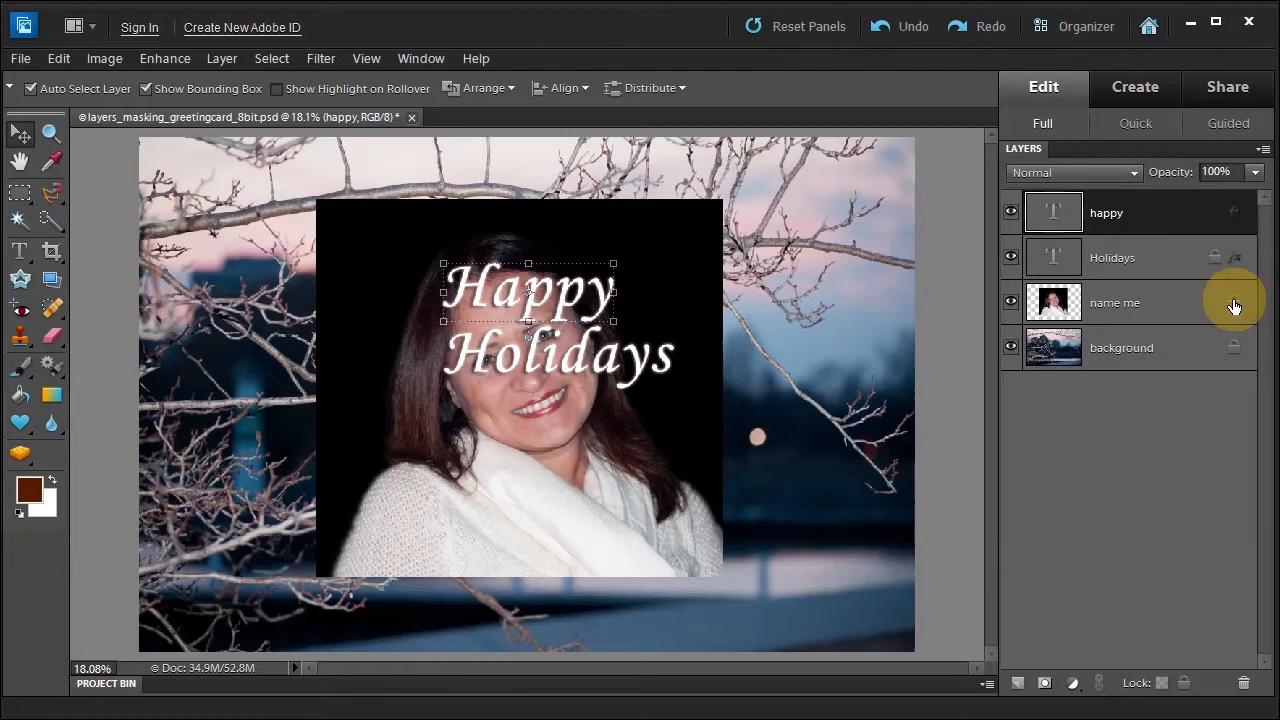
Rename the portrait layer as lady
{"action": "left_click", "coordinate": [1134, 304]}
{"action": "double_click", "coordinate": [1112, 305]}
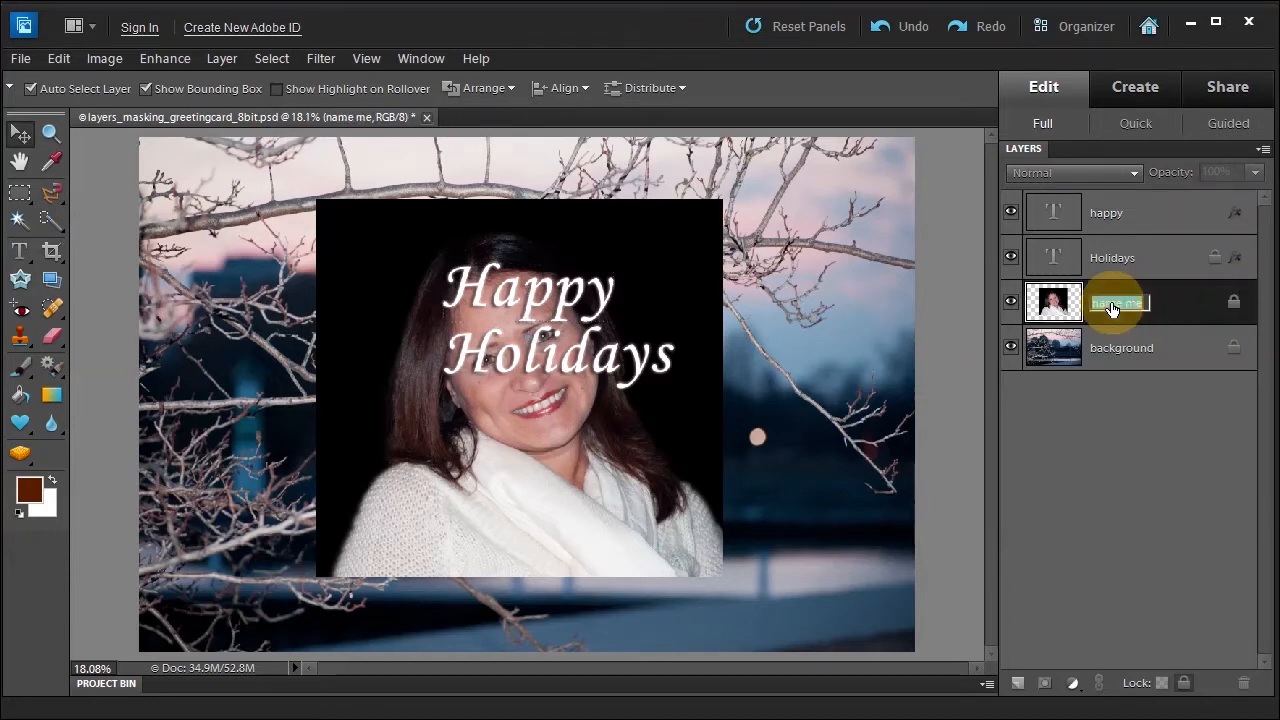
{"action": "type", "text": "lady"}
{"action": "key", "text": "Return"}
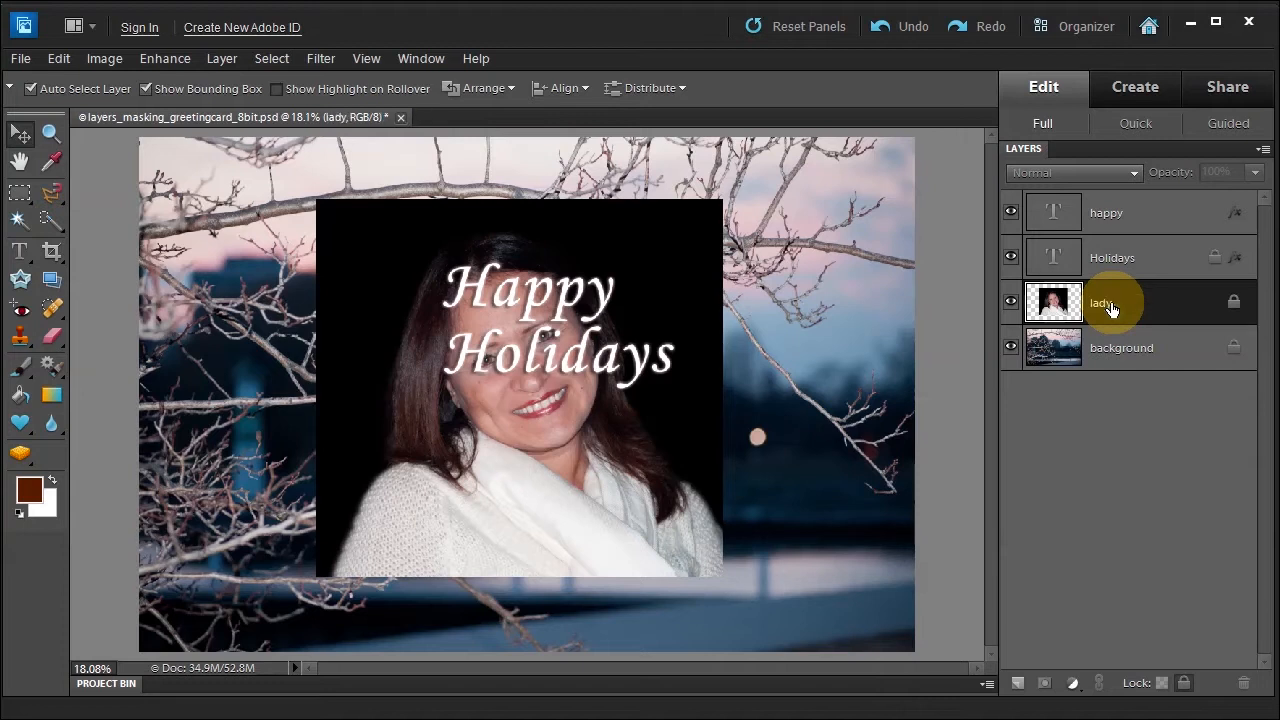
Unlock the Holidays text layer and the lady layer
{"action": "left_click", "coordinate": [1185, 266]}
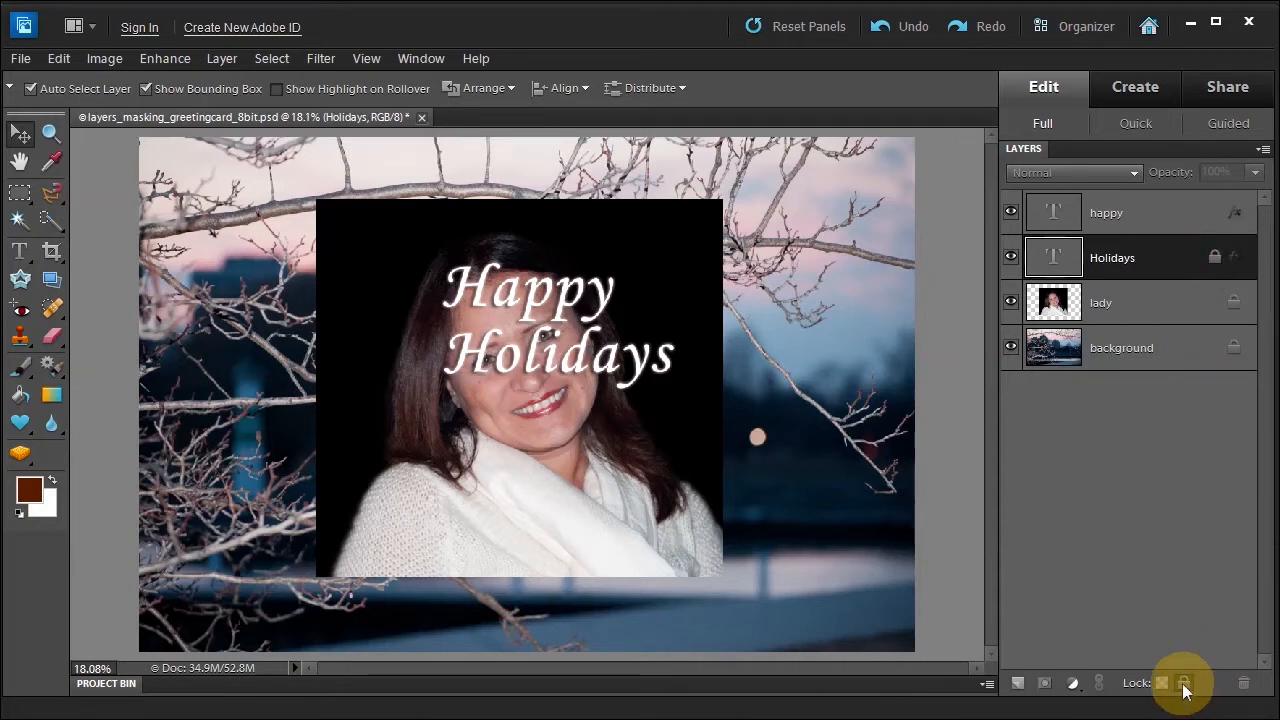
{"action": "left_click", "coordinate": [1184, 684]}
{"action": "left_click", "coordinate": [1195, 306]}
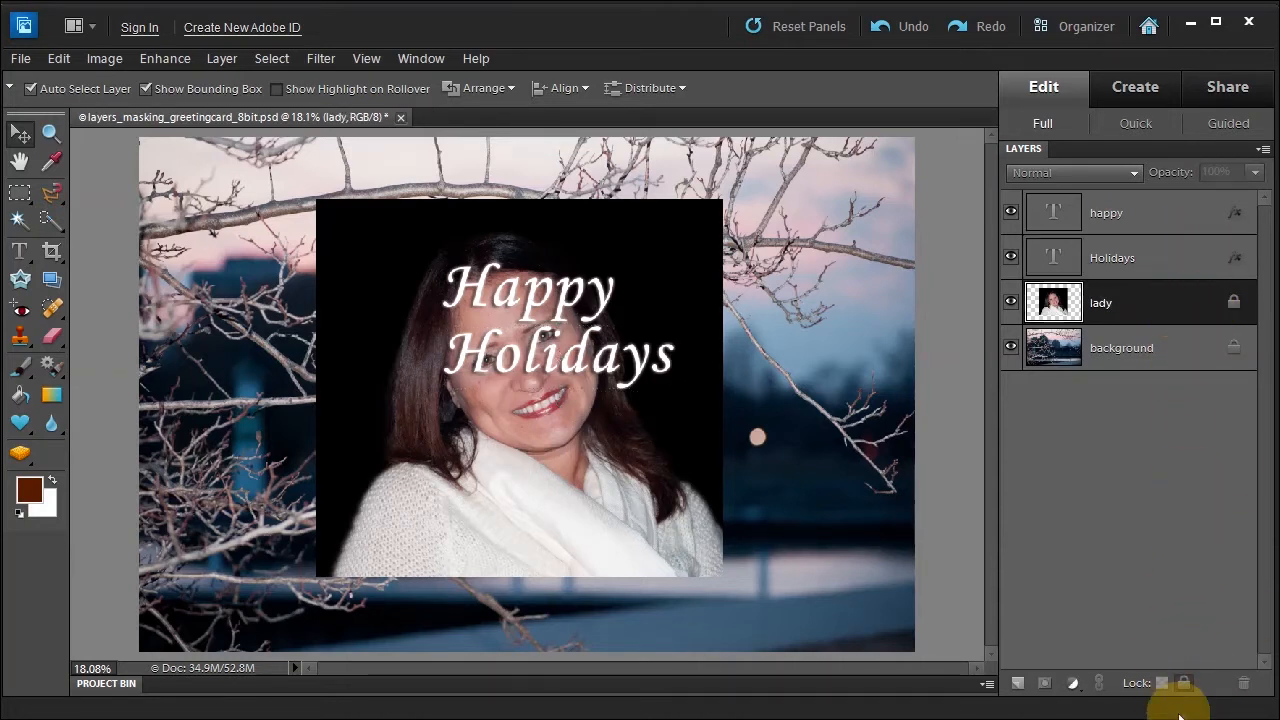
{"action": "left_click", "coordinate": [1182, 684]}
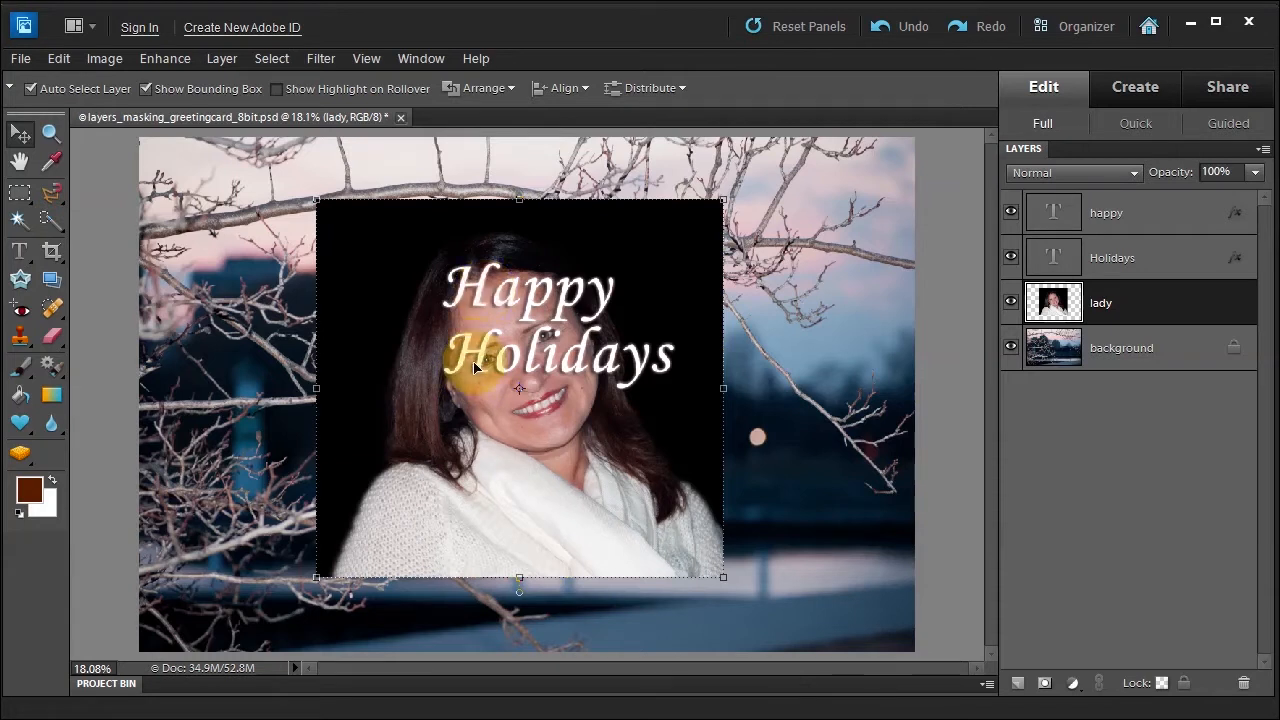
Select the happy and Holidays text layers together and move them to the upper-left corner of the portrait
{"action": "left_click", "coordinate": [1172, 215]}
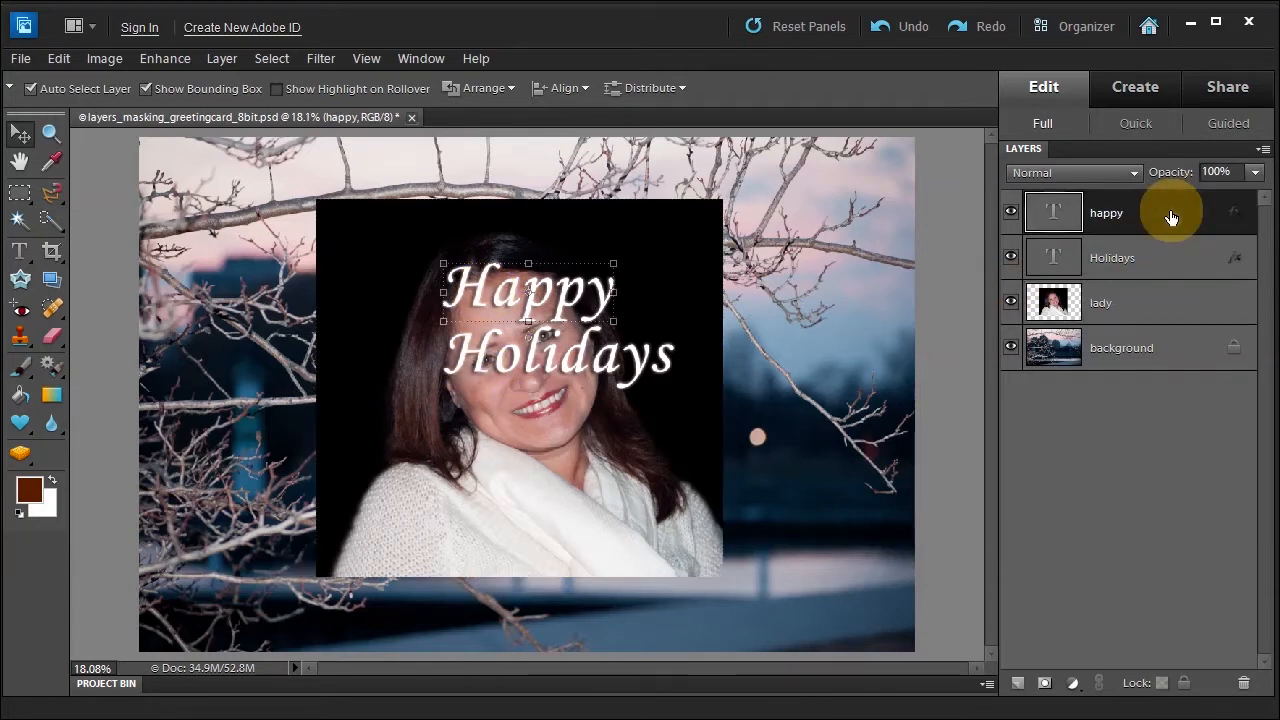
{"action": "left_click", "coordinate": [1163, 263], "text": "ctrl"}
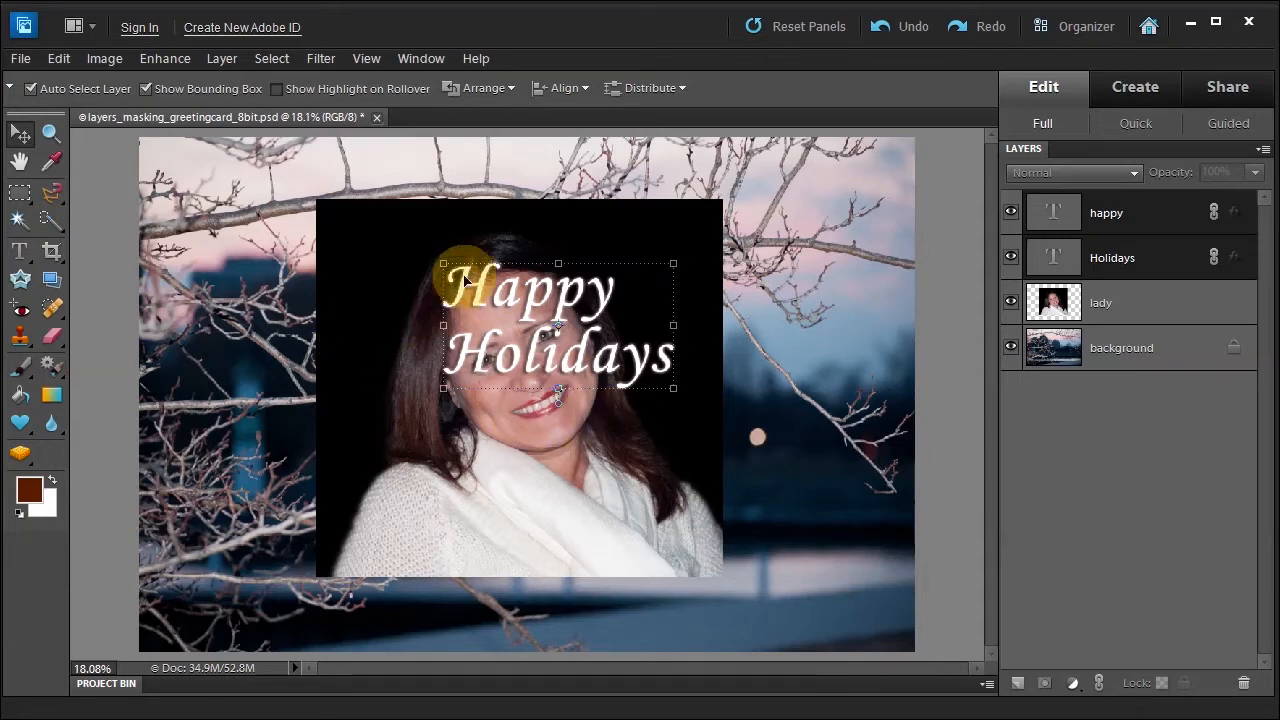
{"action": "left_click_drag", "start_coordinate": [506, 302], "coordinate": [380, 234]}
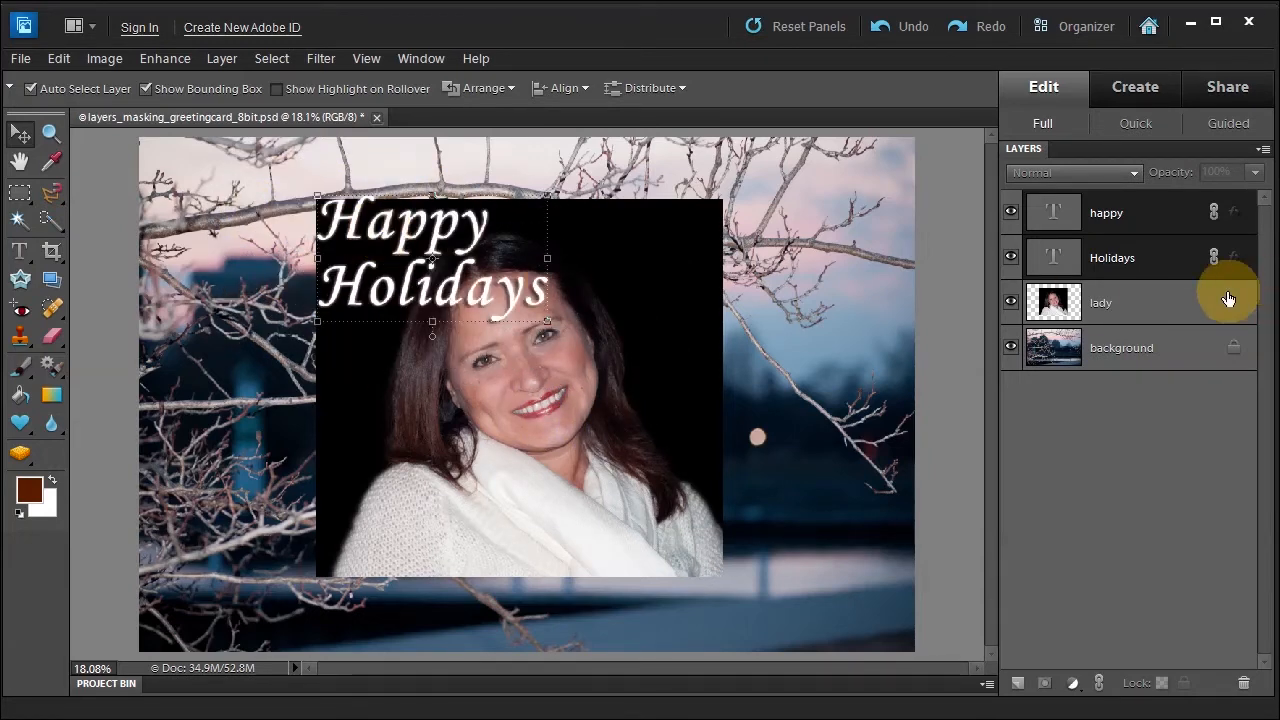
Move the lady portrait into the lower-right corner of the card and shift the linked Happy Holidays text further left
{"action": "left_click", "coordinate": [1196, 307]}
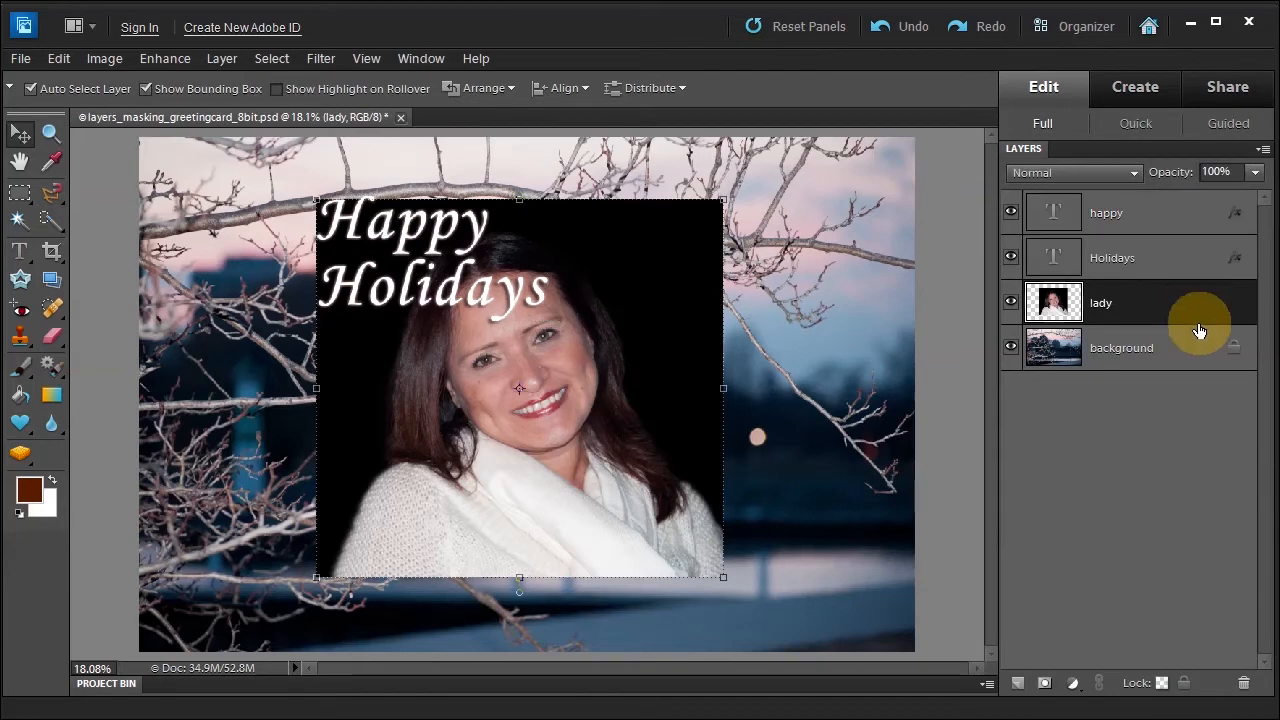
{"action": "left_click_drag", "start_coordinate": [643, 350], "coordinate": [797, 408]}
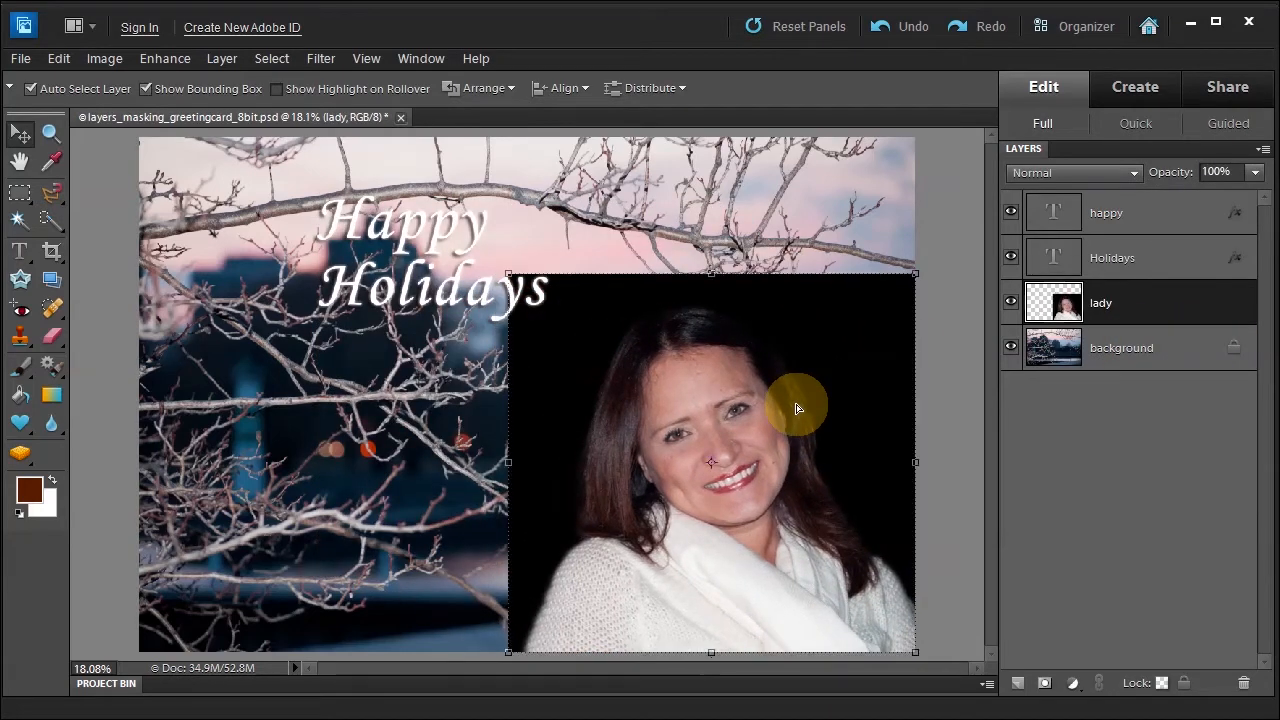
{"action": "left_click_drag", "start_coordinate": [409, 231], "coordinate": [333, 236]}
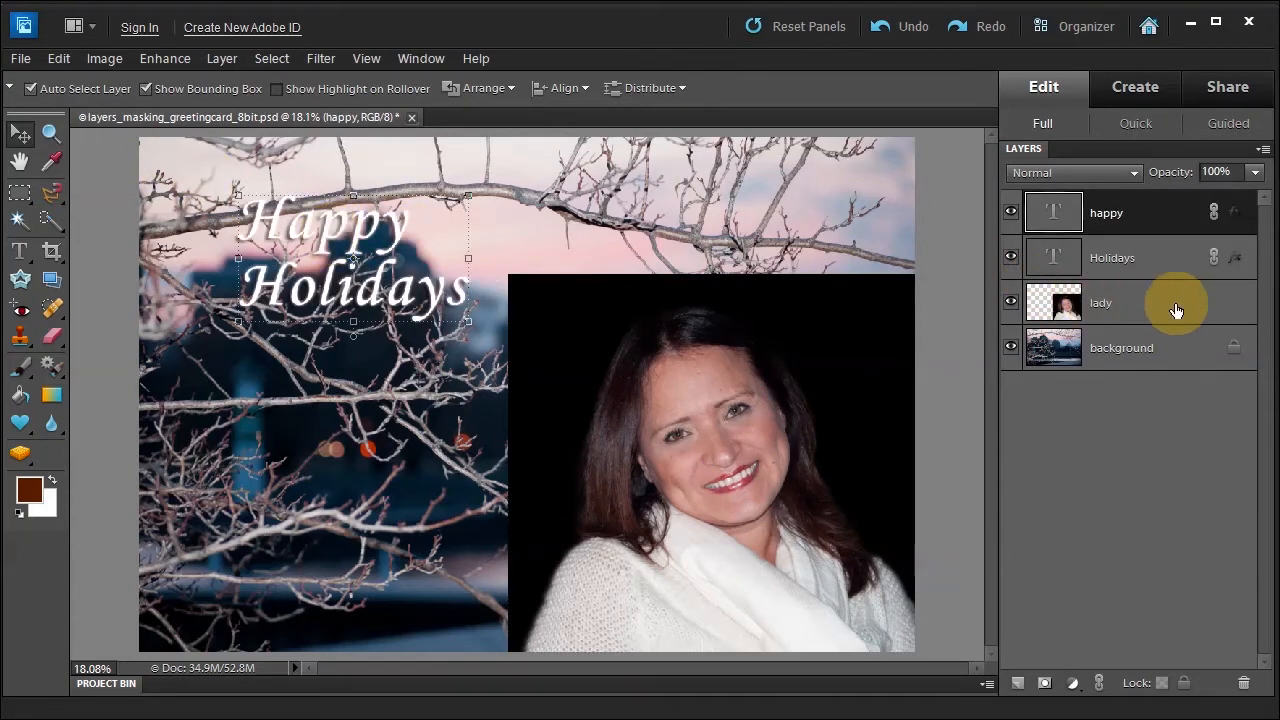
Erase the black backdrop around the woman on the lady layer using a 250 px Eraser
{"action": "left_click", "coordinate": [778, 409]}
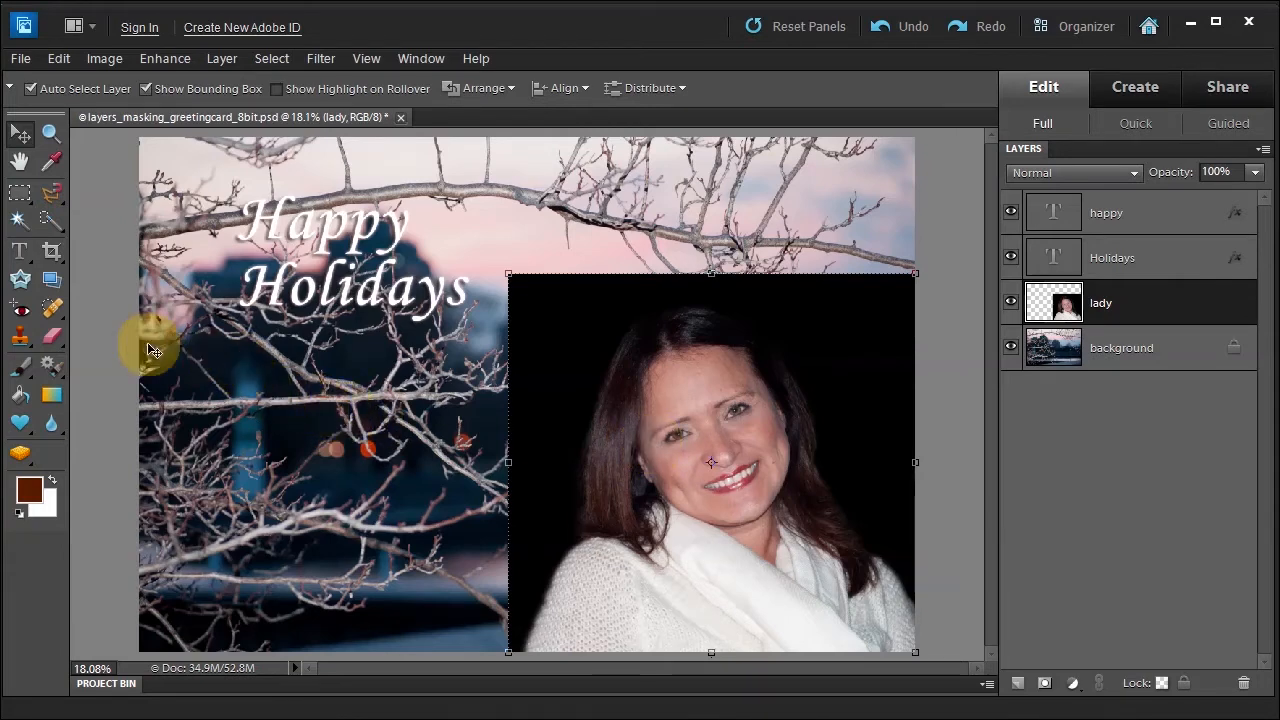
{"action": "left_click", "coordinate": [52, 339]}
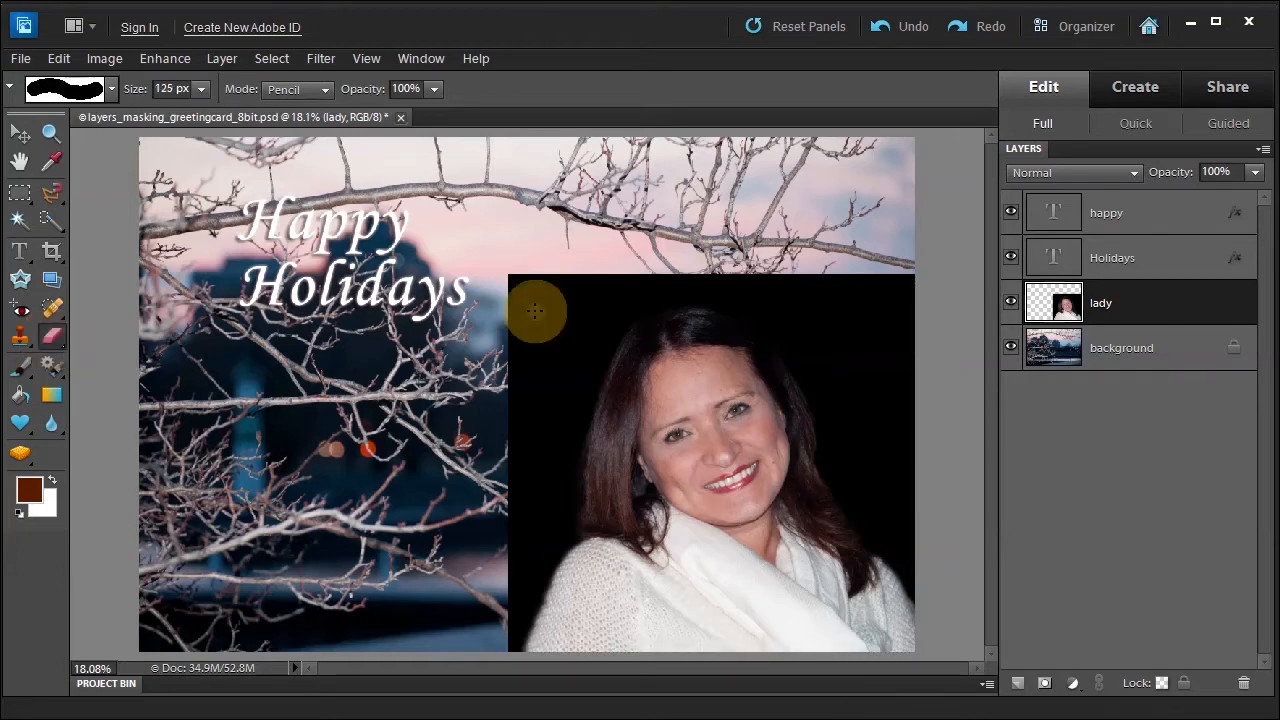
{"action": "key", "text": "bracketright"}
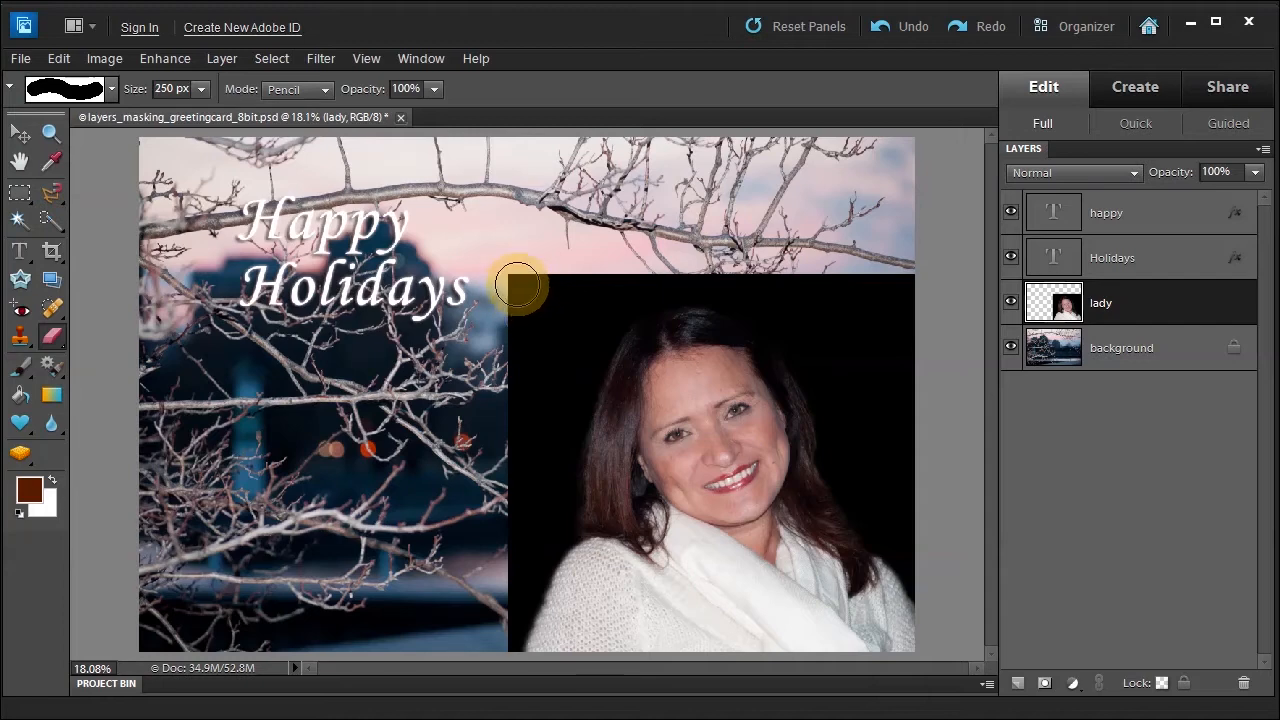
{"action": "left_click_drag", "start_coordinate": [518, 283], "coordinate": [505, 485]}
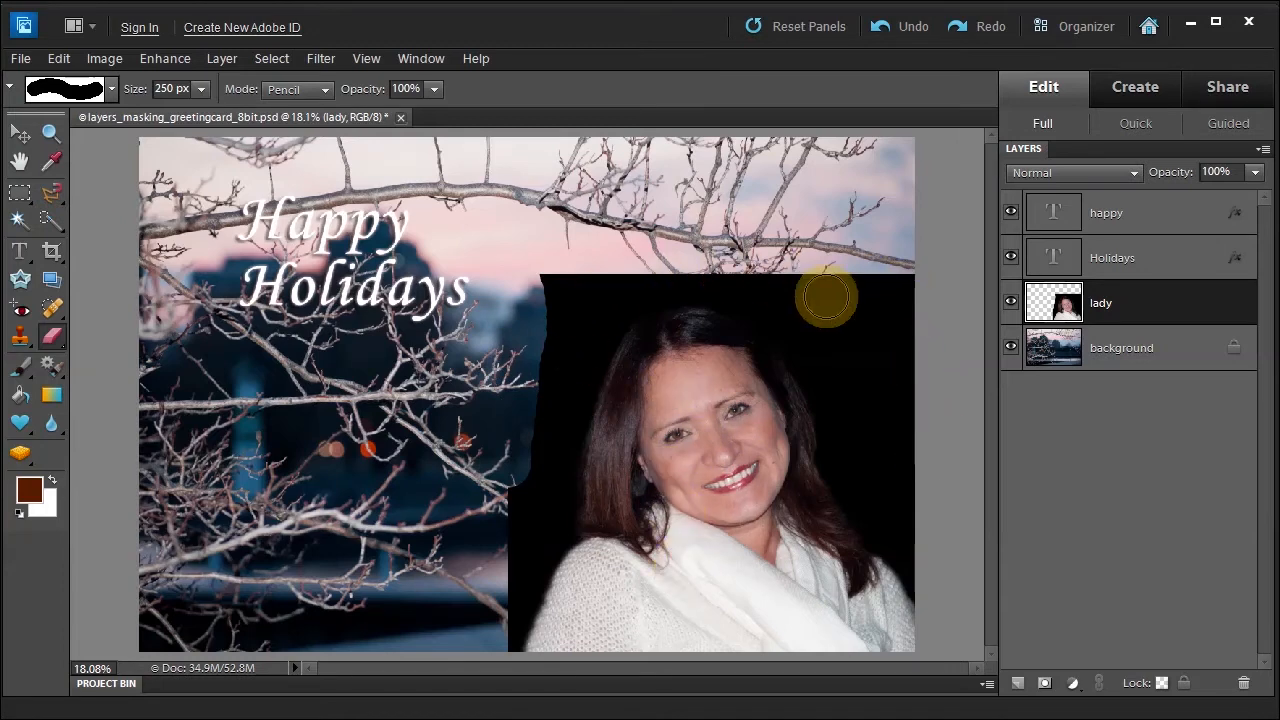
{"action": "mouse_move", "coordinate": [527, 281]}
{"action": "left_mouse_down"}
{"action": "mouse_move", "coordinate": [737, 264]}
{"action": "mouse_move", "coordinate": [902, 281]}
{"action": "mouse_move", "coordinate": [901, 480]}
{"action": "mouse_move", "coordinate": [857, 390]}
{"action": "mouse_move", "coordinate": [840, 290]}
{"action": "mouse_move", "coordinate": [824, 304]}
{"action": "mouse_move", "coordinate": [610, 286]}
{"action": "mouse_move", "coordinate": [580, 317]}
{"action": "mouse_move", "coordinate": [554, 303]}
{"action": "mouse_move", "coordinate": [495, 631]}
{"action": "mouse_move", "coordinate": [536, 441]}
{"action": "mouse_move", "coordinate": [600, 306]}
{"action": "mouse_move", "coordinate": [753, 296]}
{"action": "mouse_move", "coordinate": [809, 311]}
{"action": "mouse_move", "coordinate": [840, 339]}
{"action": "mouse_move", "coordinate": [861, 423]}
{"action": "mouse_move", "coordinate": [953, 428]}
{"action": "mouse_move", "coordinate": [838, 400]}
{"action": "left_mouse_up"}
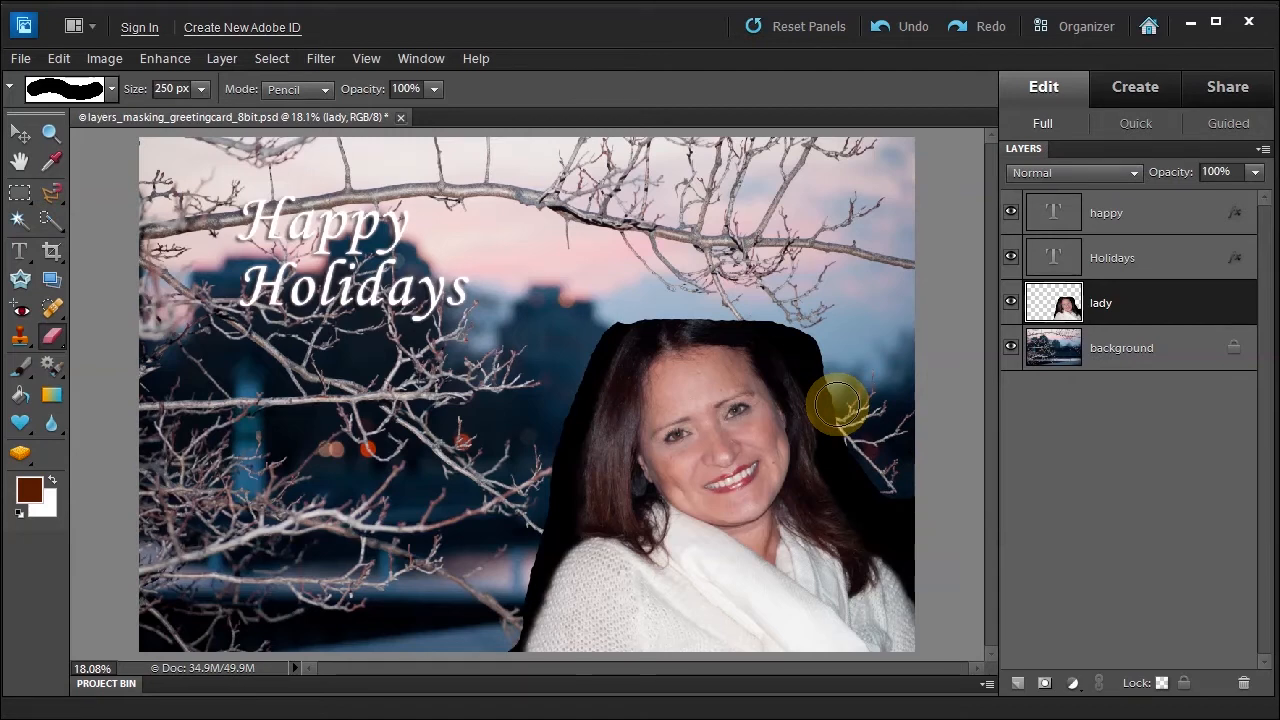
{"action": "mouse_move", "coordinate": [838, 403]}
{"action": "left_mouse_down"}
{"action": "mouse_move", "coordinate": [776, 279]}
{"action": "mouse_move", "coordinate": [730, 299]}
{"action": "mouse_move", "coordinate": [739, 352]}
{"action": "left_mouse_up"}
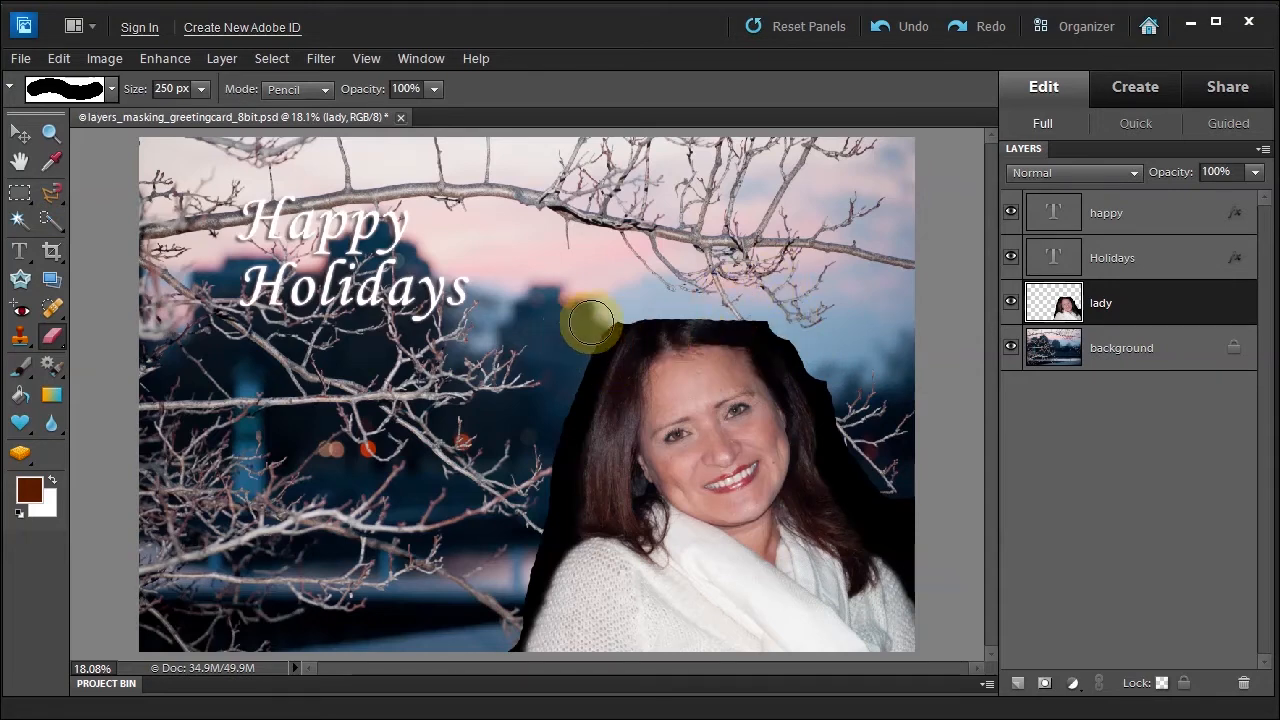
Undo the eraser strokes on the lady layer to bring back the black backdrop
{"action": "left_click", "coordinate": [906, 32]}
{"action": "left_click", "coordinate": [906, 32]}
{"action": "left_click", "coordinate": [906, 32]}
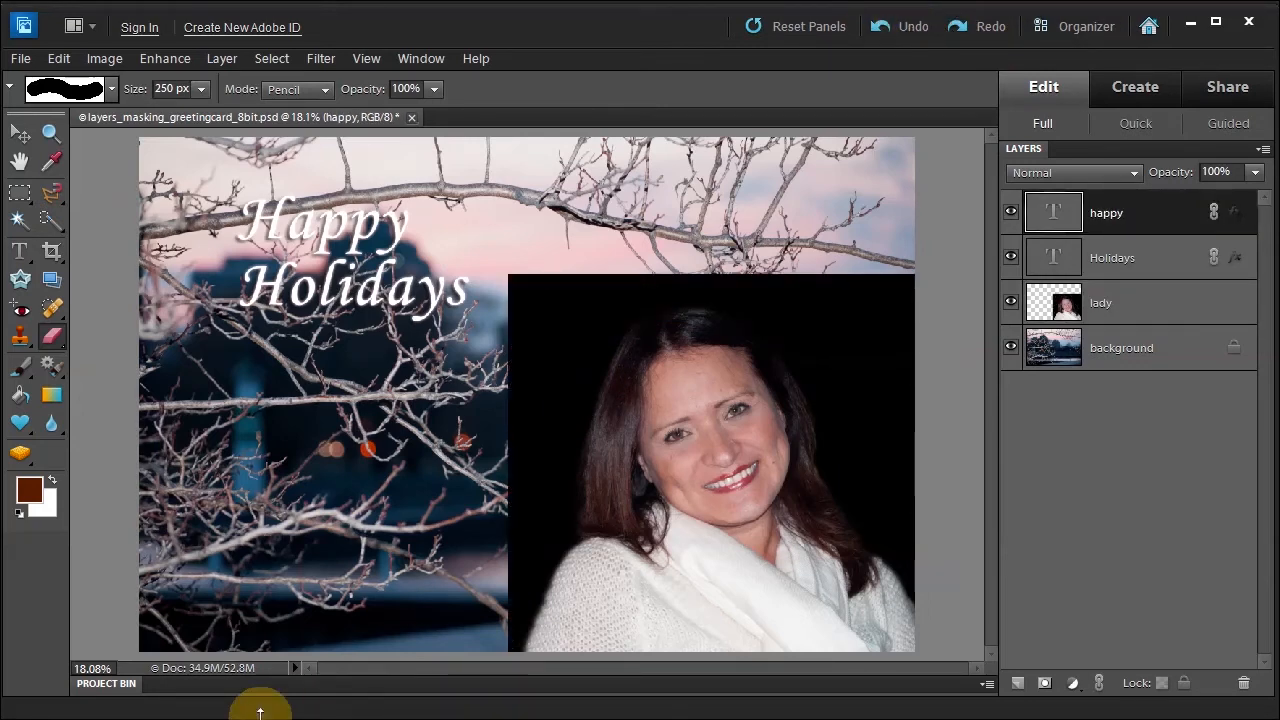
Add a layer mask to the lady layer and set up the Brush tool with black as the foreground color
{"action": "left_click", "coordinate": [1145, 305]}
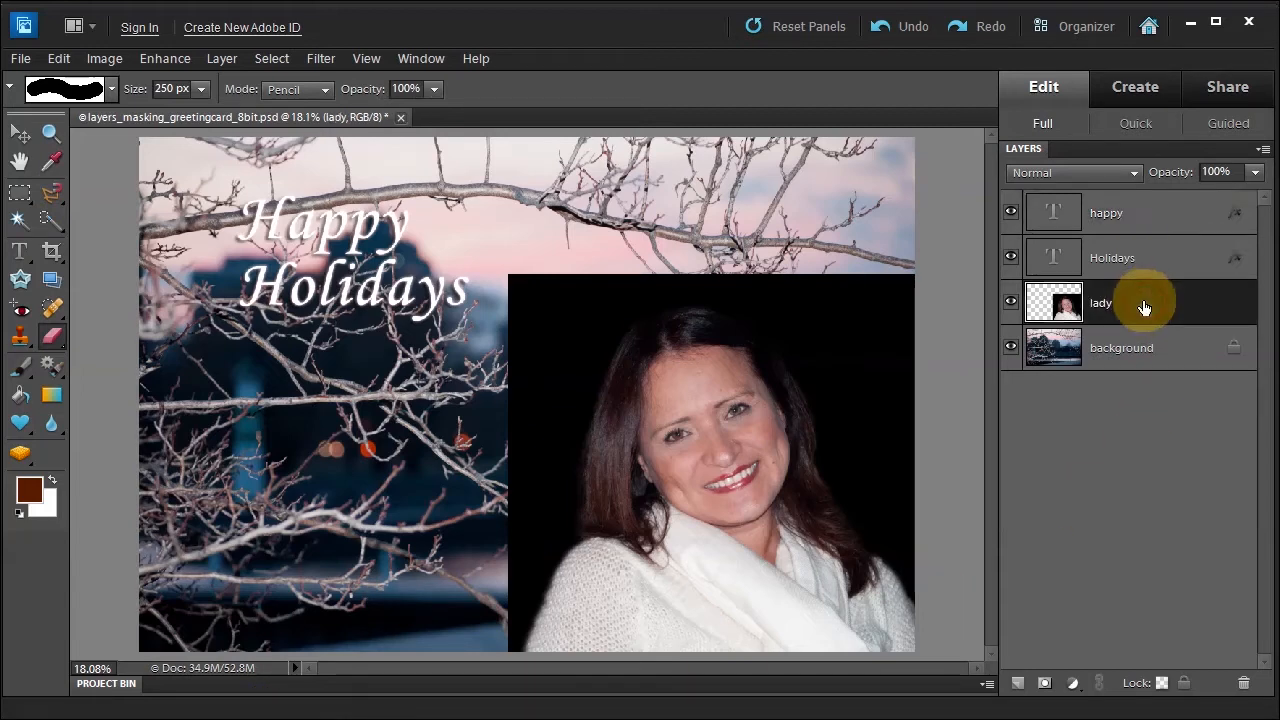
{"action": "left_click", "coordinate": [1043, 686]}
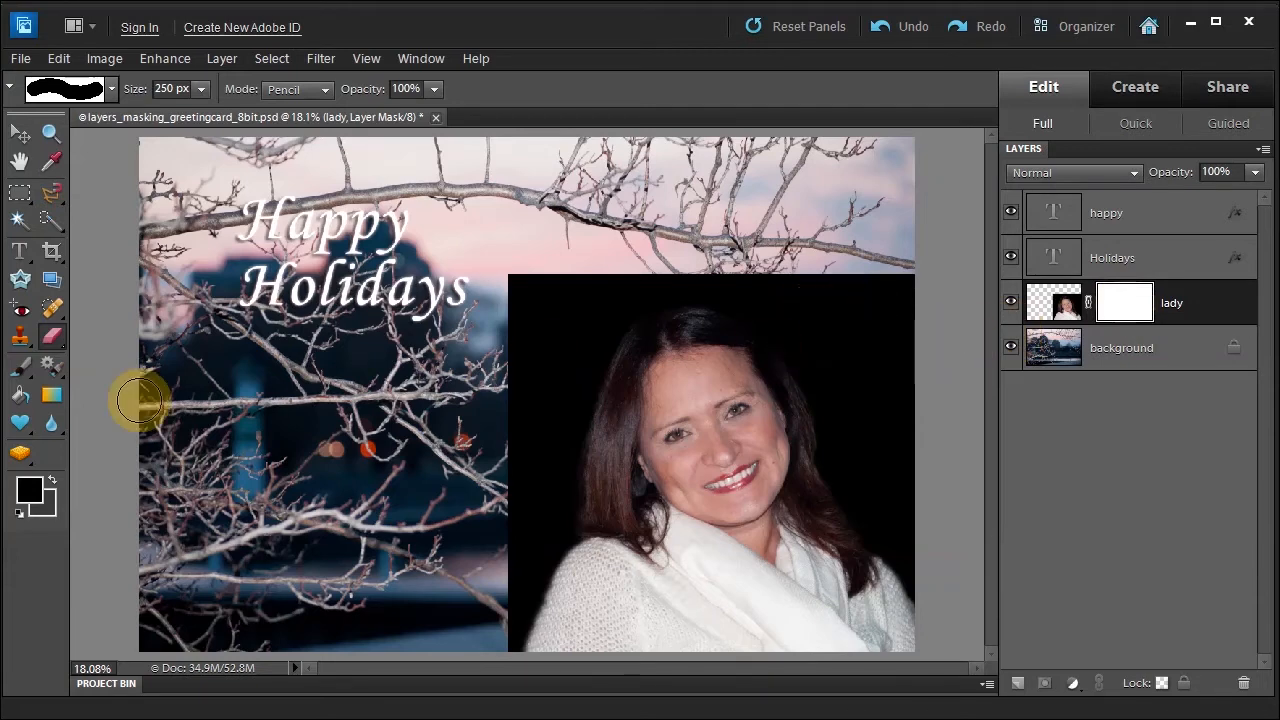
{"action": "left_click", "coordinate": [22, 370]}
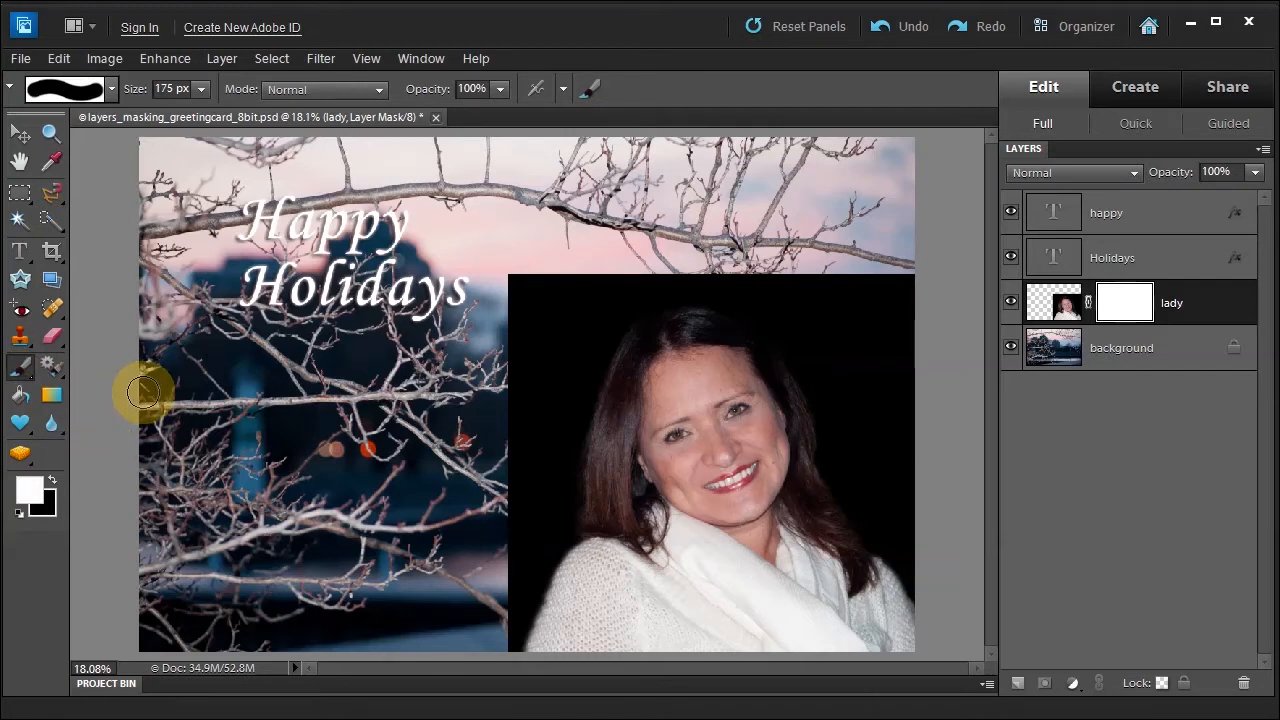
{"action": "left_click", "coordinate": [51, 481]}
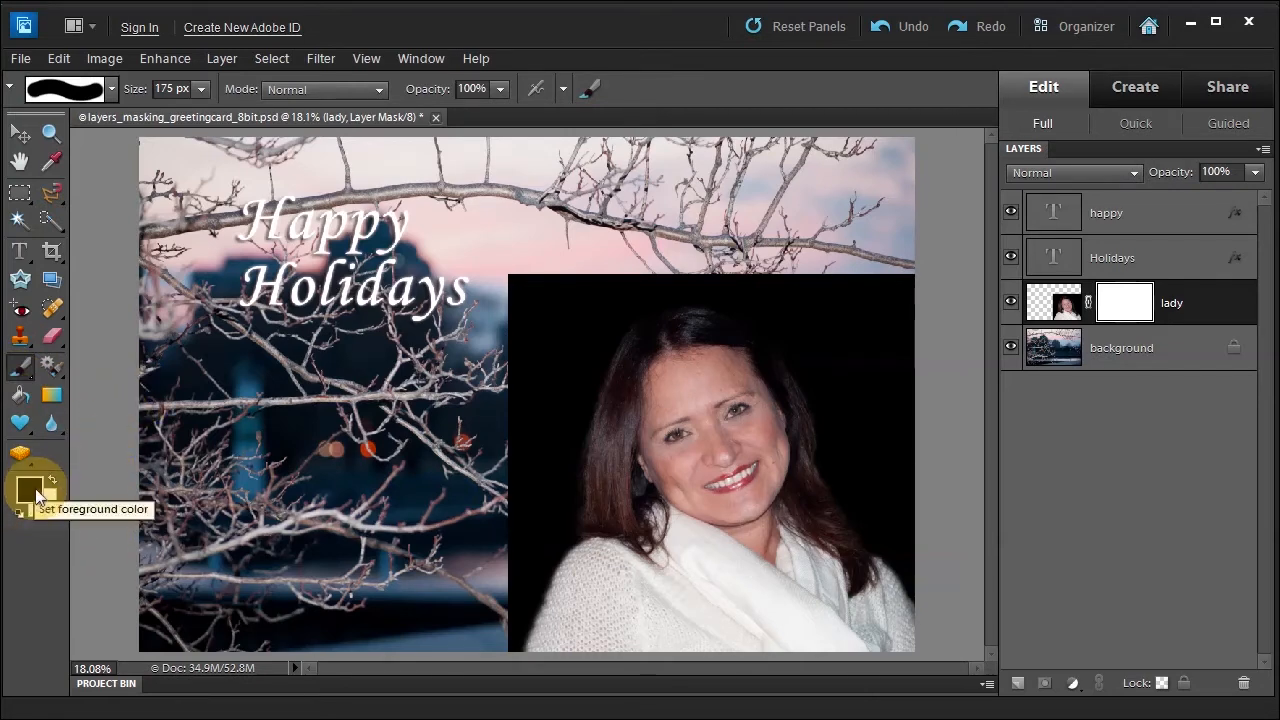
Paint black strokes directly on the lady layer's image instead of its mask, and undo them
{"action": "left_click", "coordinate": [1054, 302]}
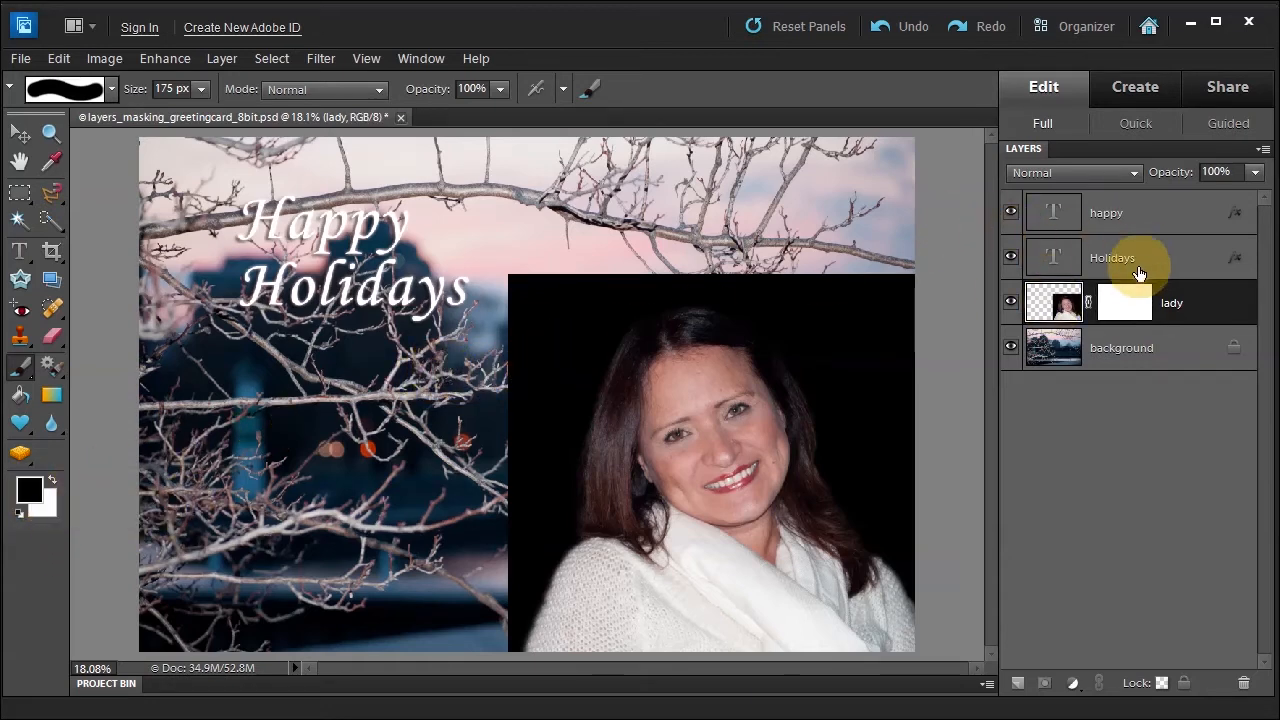
{"action": "left_click", "coordinate": [1125, 300]}
{"action": "left_click", "coordinate": [1063, 305]}
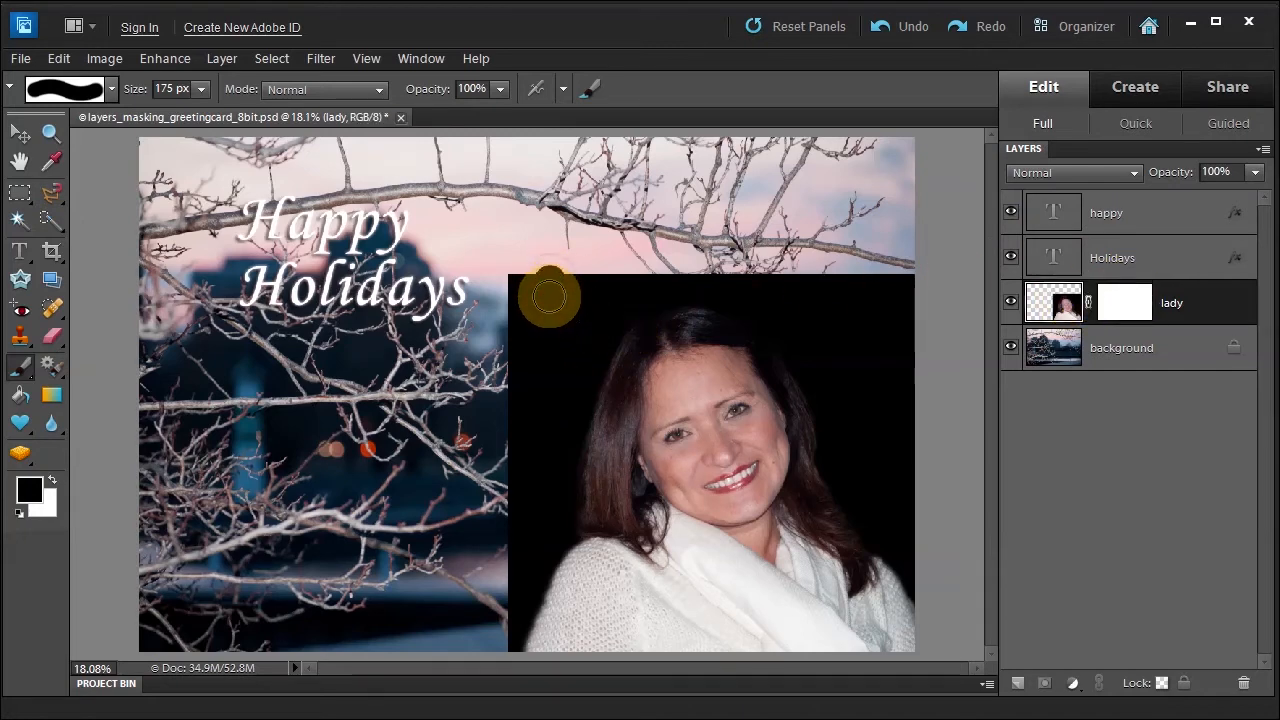
{"action": "mouse_move", "coordinate": [549, 289]}
{"action": "left_mouse_down"}
{"action": "mouse_move", "coordinate": [543, 266]}
{"action": "mouse_move", "coordinate": [522, 266]}
{"action": "mouse_move", "coordinate": [530, 275]}
{"action": "left_mouse_up"}
{"action": "mouse_move", "coordinate": [640, 311]}
{"action": "left_mouse_down"}
{"action": "mouse_move", "coordinate": [728, 450]}
{"action": "mouse_move", "coordinate": [618, 424]}
{"action": "left_mouse_up"}
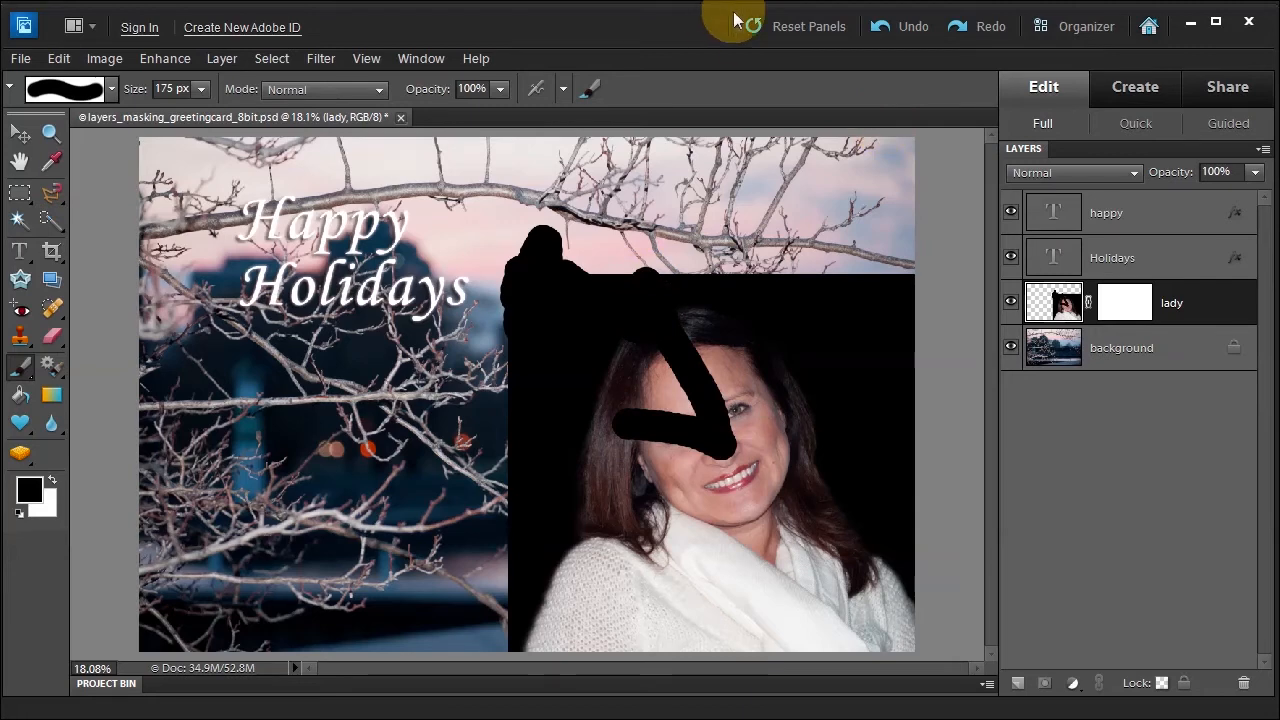
{"action": "left_click", "coordinate": [898, 33]}
{"action": "left_click", "coordinate": [898, 33]}
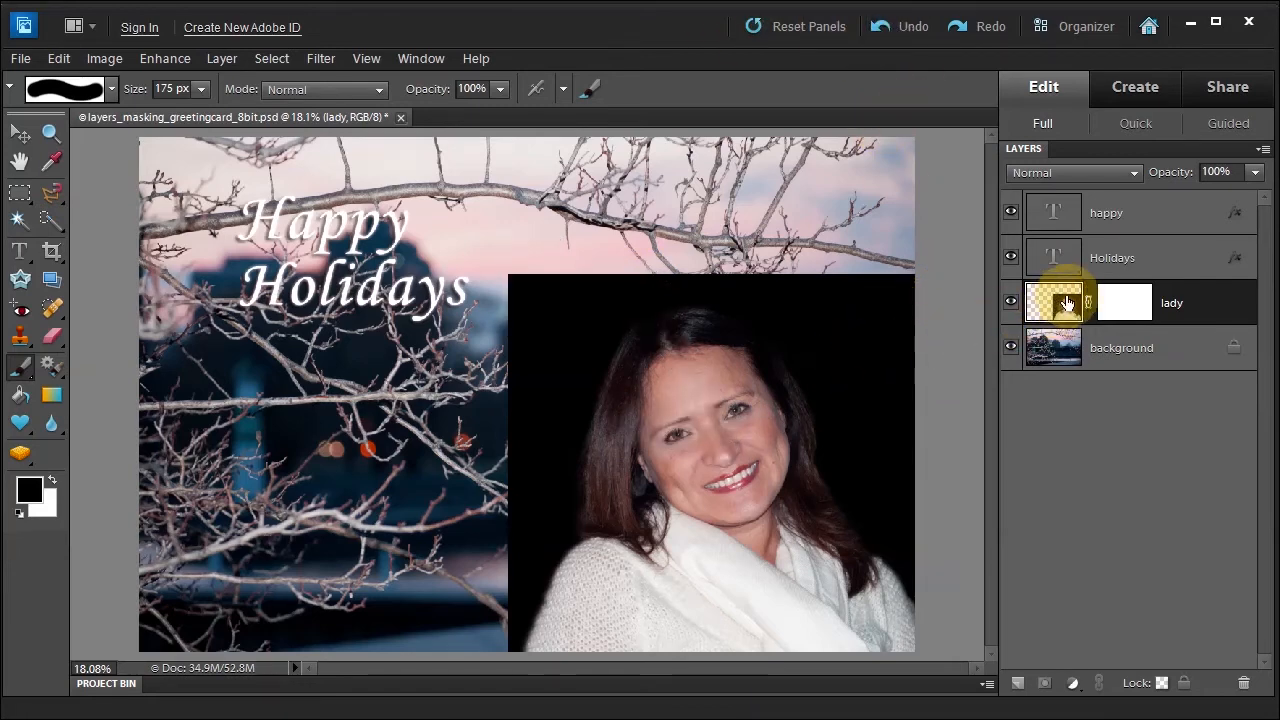
Paint black on the lady layer's mask to hide the backdrop around the woman and part of her face
{"action": "left_click", "coordinate": [1119, 305]}
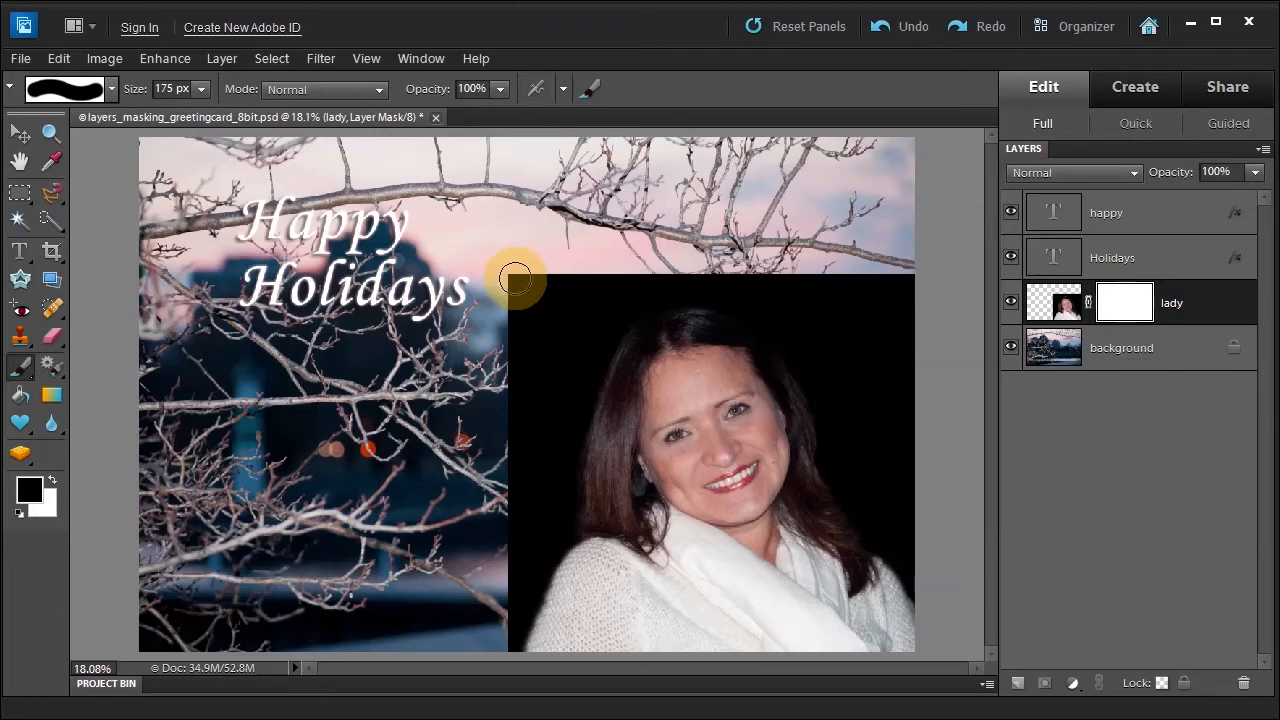
{"action": "mouse_move", "coordinate": [512, 281]}
{"action": "left_mouse_down"}
{"action": "mouse_move", "coordinate": [503, 441]}
{"action": "mouse_move", "coordinate": [523, 434]}
{"action": "mouse_move", "coordinate": [543, 309]}
{"action": "mouse_move", "coordinate": [526, 269]}
{"action": "mouse_move", "coordinate": [562, 310]}
{"action": "mouse_move", "coordinate": [514, 486]}
{"action": "mouse_move", "coordinate": [506, 616]}
{"action": "mouse_move", "coordinate": [543, 437]}
{"action": "mouse_move", "coordinate": [591, 309]}
{"action": "mouse_move", "coordinate": [586, 277]}
{"action": "mouse_move", "coordinate": [766, 266]}
{"action": "mouse_move", "coordinate": [880, 274]}
{"action": "mouse_move", "coordinate": [909, 294]}
{"action": "mouse_move", "coordinate": [894, 403]}
{"action": "mouse_move", "coordinate": [900, 511]}
{"action": "mouse_move", "coordinate": [866, 400]}
{"action": "mouse_move", "coordinate": [857, 292]}
{"action": "mouse_move", "coordinate": [900, 291]}
{"action": "mouse_move", "coordinate": [829, 300]}
{"action": "mouse_move", "coordinate": [846, 314]}
{"action": "mouse_move", "coordinate": [853, 374]}
{"action": "mouse_move", "coordinate": [794, 294]}
{"action": "mouse_move", "coordinate": [686, 277]}
{"action": "mouse_move", "coordinate": [620, 286]}
{"action": "mouse_move", "coordinate": [551, 409]}
{"action": "left_mouse_up"}
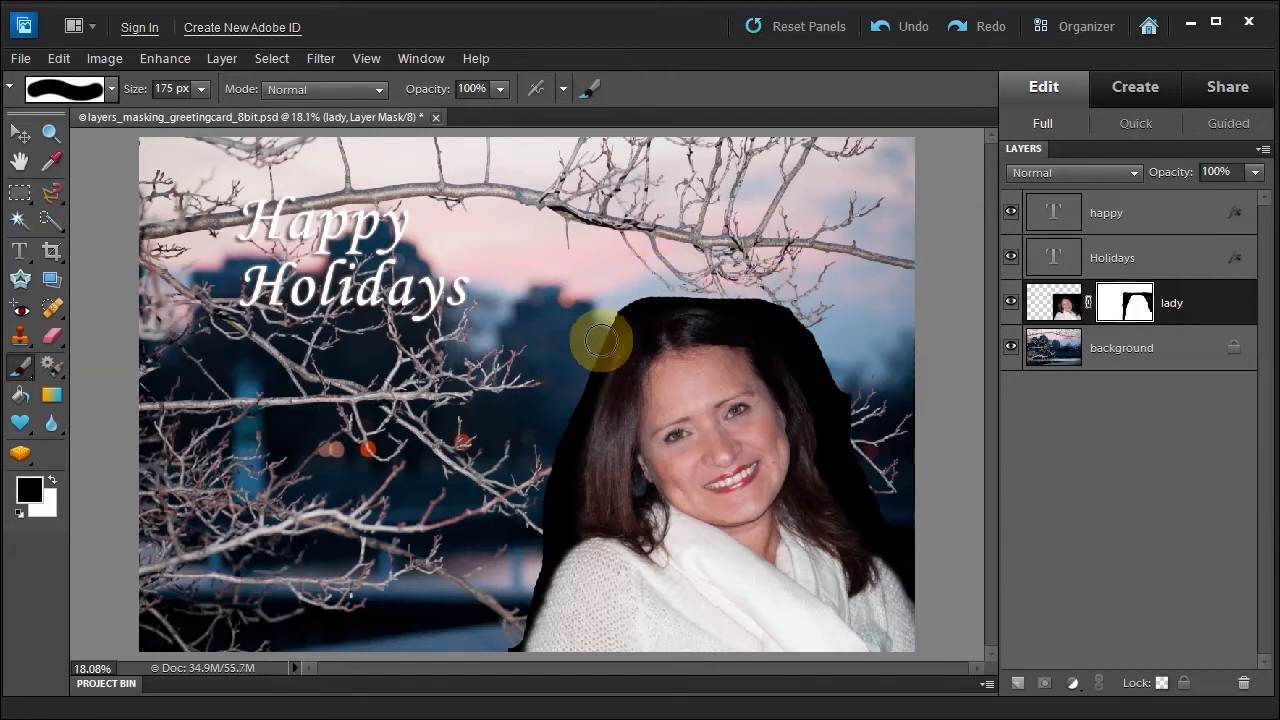
{"action": "mouse_move", "coordinate": [648, 325]}
{"action": "left_mouse_down"}
{"action": "mouse_move", "coordinate": [737, 475]}
{"action": "mouse_move", "coordinate": [754, 469]}
{"action": "mouse_move", "coordinate": [735, 462]}
{"action": "mouse_move", "coordinate": [700, 398]}
{"action": "mouse_move", "coordinate": [747, 385]}
{"action": "mouse_move", "coordinate": [755, 396]}
{"action": "mouse_move", "coordinate": [699, 419]}
{"action": "mouse_move", "coordinate": [741, 382]}
{"action": "mouse_move", "coordinate": [684, 383]}
{"action": "left_mouse_up"}
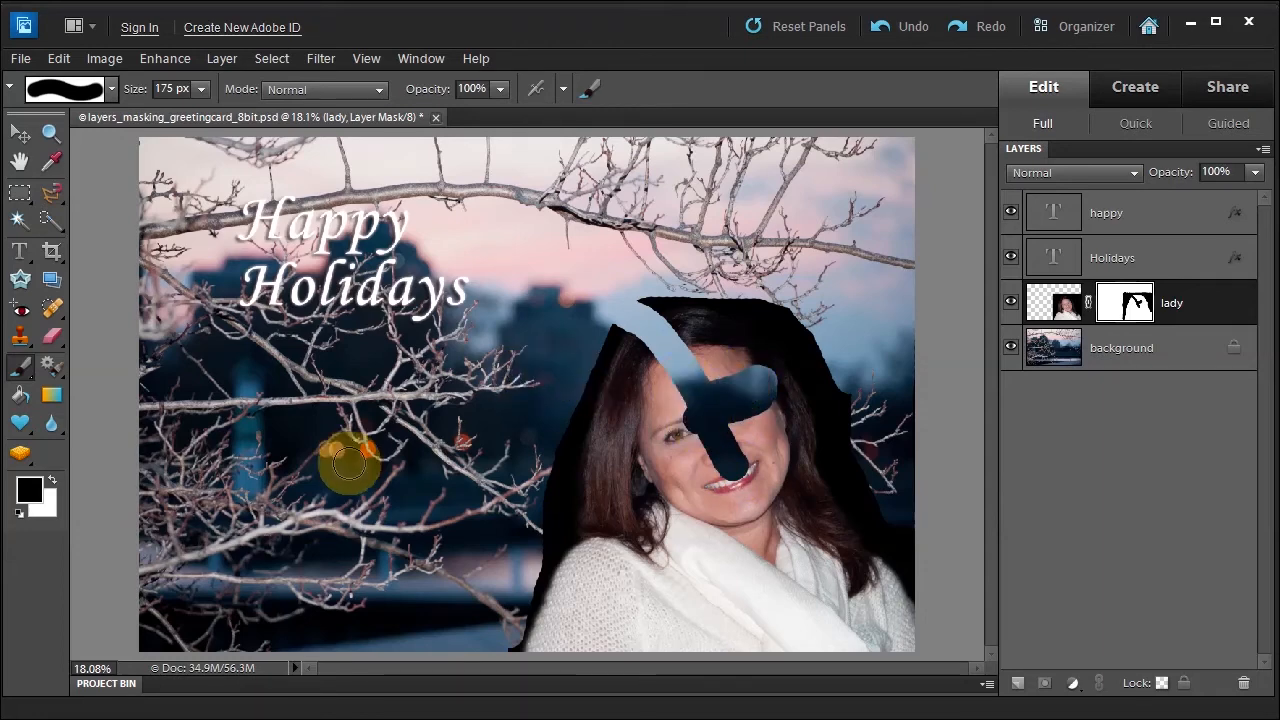
Paint white on the mask to restore the face and parts of the backdrop, and delete the mask without applying it
{"action": "left_click", "coordinate": [53, 484]}
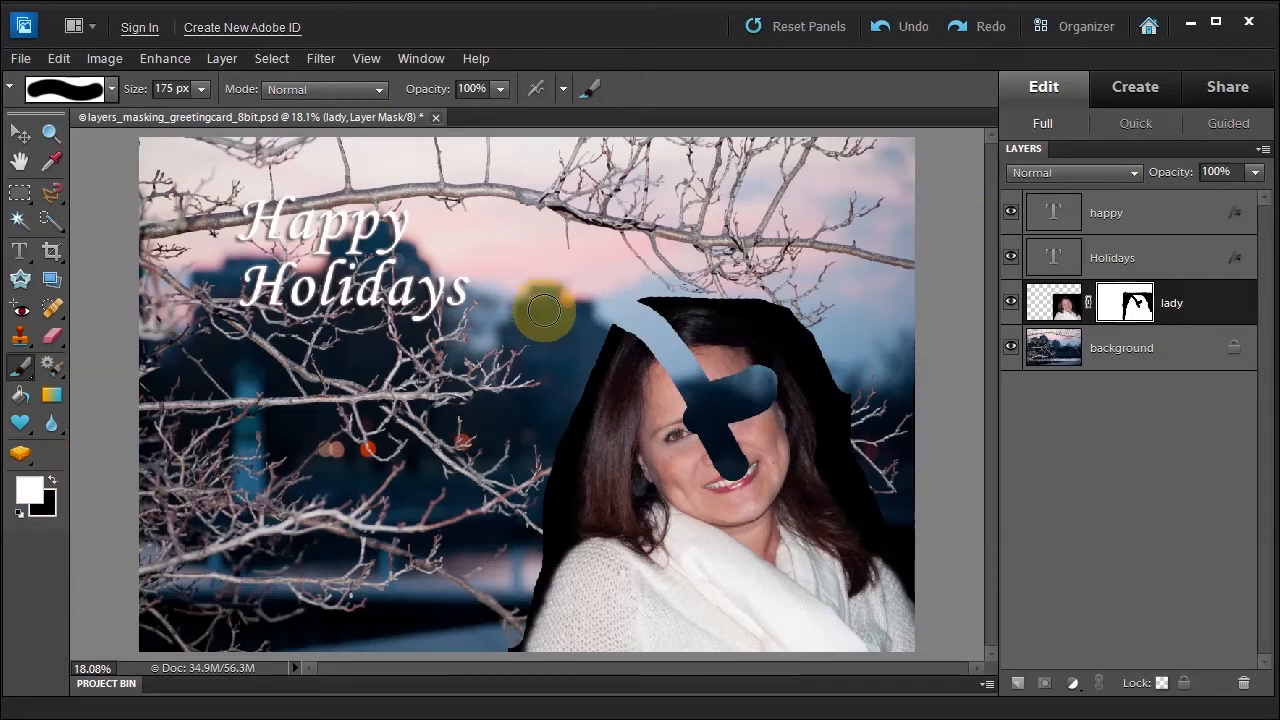
{"action": "mouse_move", "coordinate": [647, 310]}
{"action": "left_mouse_down"}
{"action": "mouse_move", "coordinate": [616, 328]}
{"action": "mouse_move", "coordinate": [666, 318]}
{"action": "mouse_move", "coordinate": [638, 341]}
{"action": "mouse_move", "coordinate": [684, 340]}
{"action": "mouse_move", "coordinate": [649, 371]}
{"action": "mouse_move", "coordinate": [713, 361]}
{"action": "mouse_move", "coordinate": [648, 387]}
{"action": "mouse_move", "coordinate": [774, 382]}
{"action": "mouse_move", "coordinate": [675, 422]}
{"action": "mouse_move", "coordinate": [717, 417]}
{"action": "mouse_move", "coordinate": [698, 453]}
{"action": "mouse_move", "coordinate": [726, 458]}
{"action": "mouse_move", "coordinate": [706, 483]}
{"action": "mouse_move", "coordinate": [750, 429]}
{"action": "mouse_move", "coordinate": [750, 360]}
{"action": "mouse_move", "coordinate": [765, 475]}
{"action": "mouse_move", "coordinate": [782, 445]}
{"action": "mouse_move", "coordinate": [766, 414]}
{"action": "mouse_move", "coordinate": [668, 349]}
{"action": "mouse_move", "coordinate": [621, 347]}
{"action": "mouse_move", "coordinate": [647, 318]}
{"action": "mouse_move", "coordinate": [689, 310]}
{"action": "mouse_move", "coordinate": [741, 320]}
{"action": "mouse_move", "coordinate": [798, 357]}
{"action": "mouse_move", "coordinate": [828, 470]}
{"action": "mouse_move", "coordinate": [582, 386]}
{"action": "mouse_move", "coordinate": [609, 321]}
{"action": "mouse_move", "coordinate": [640, 299]}
{"action": "mouse_move", "coordinate": [849, 314]}
{"action": "mouse_move", "coordinate": [910, 503]}
{"action": "mouse_move", "coordinate": [904, 298]}
{"action": "mouse_move", "coordinate": [592, 306]}
{"action": "mouse_move", "coordinate": [760, 303]}
{"action": "mouse_move", "coordinate": [818, 327]}
{"action": "mouse_move", "coordinate": [920, 303]}
{"action": "mouse_move", "coordinate": [865, 348]}
{"action": "mouse_move", "coordinate": [848, 439]}
{"action": "mouse_move", "coordinate": [872, 451]}
{"action": "mouse_move", "coordinate": [791, 389]}
{"action": "left_mouse_up"}
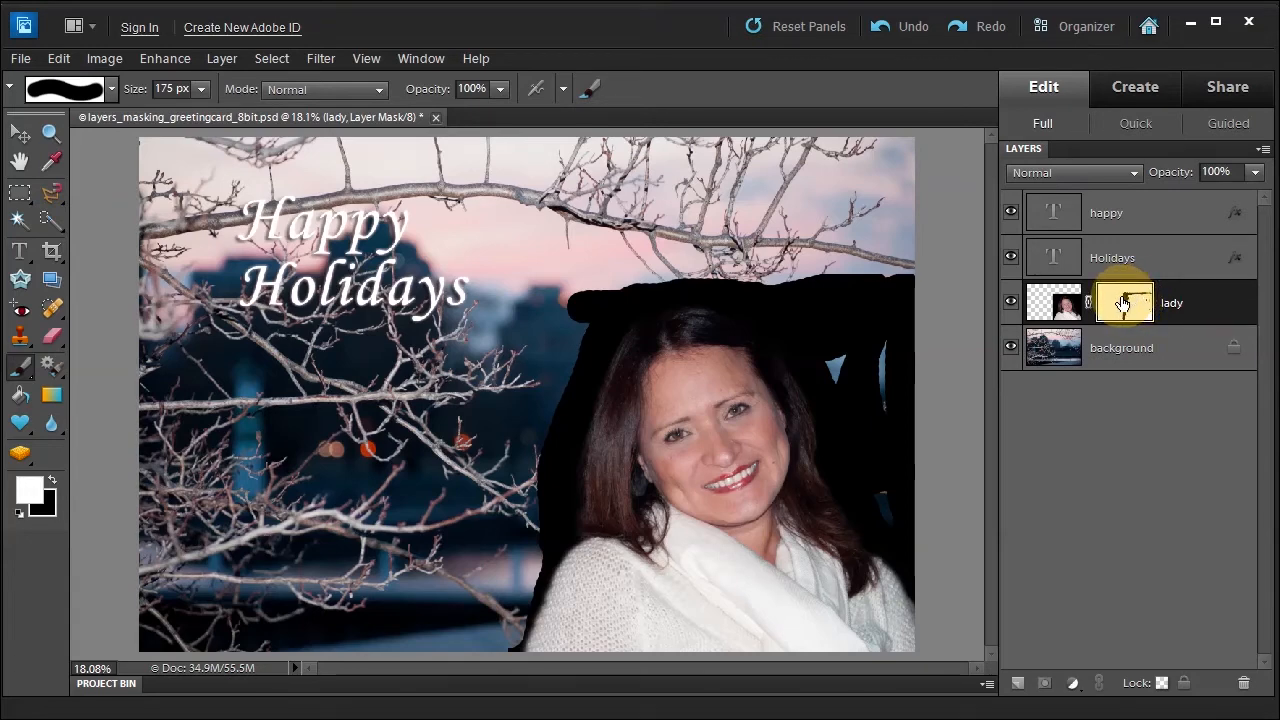
{"action": "left_click", "coordinate": [1244, 682]}
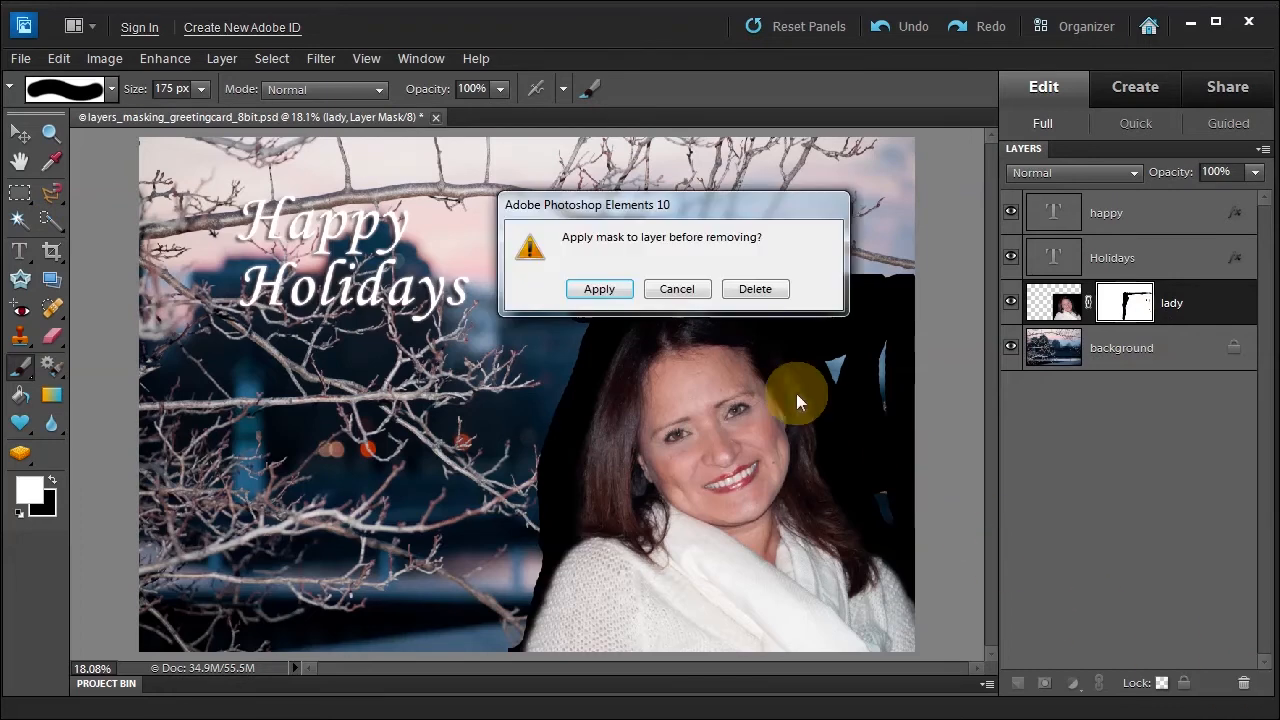
{"action": "left_click", "coordinate": [748, 288]}
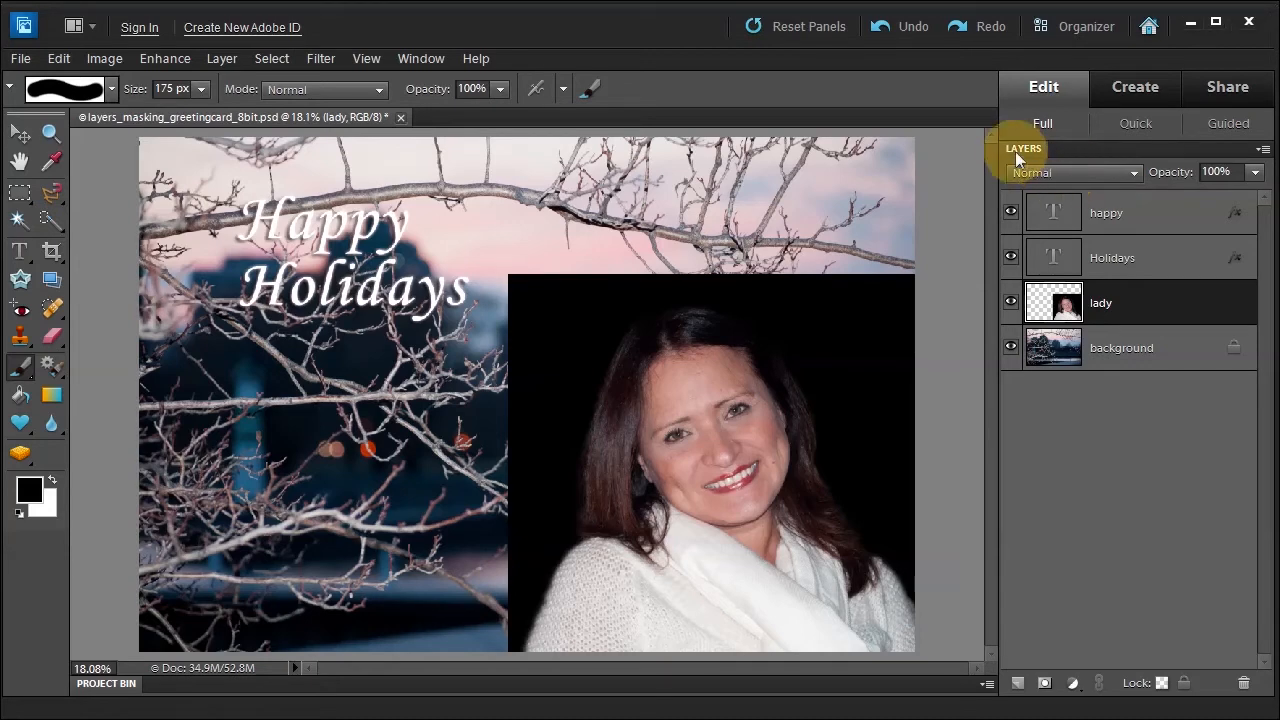
Try the Multiply, Screen and Overlay blend modes on the lady layer, and return it to Normal
{"action": "left_click", "coordinate": [1043, 170]}
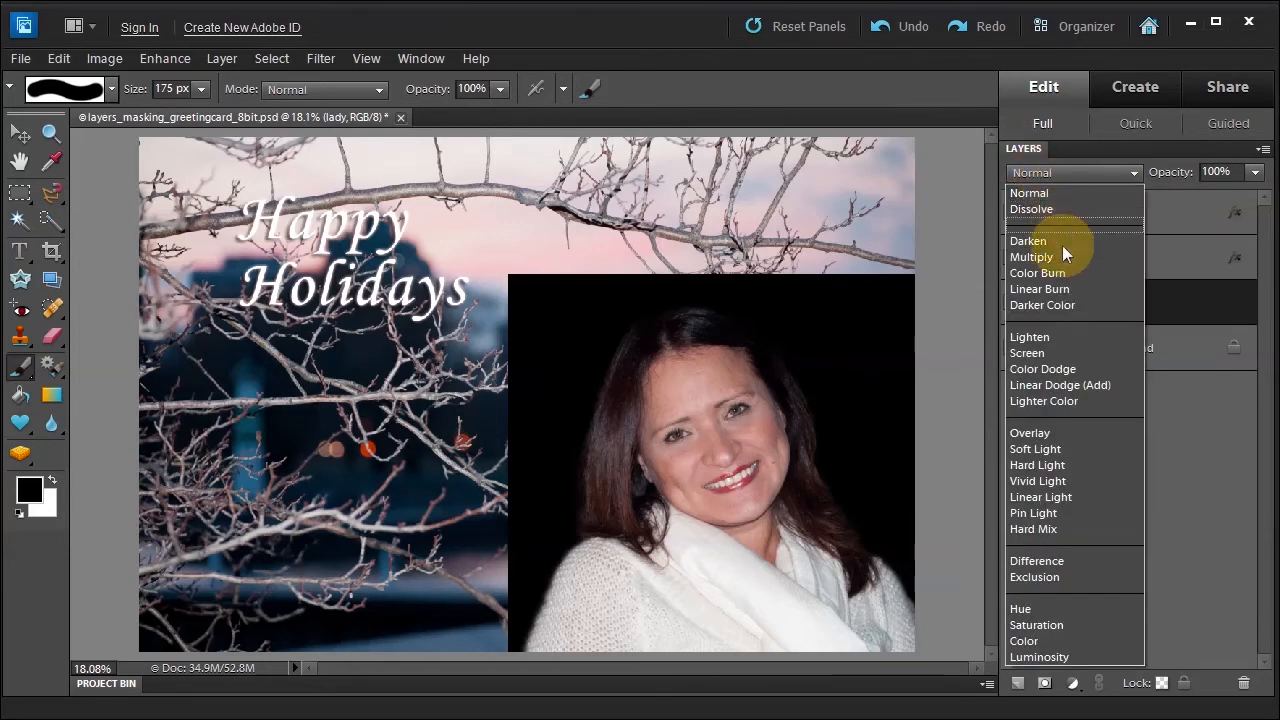
{"action": "left_click", "coordinate": [1048, 259]}
{"action": "left_click", "coordinate": [1090, 168]}
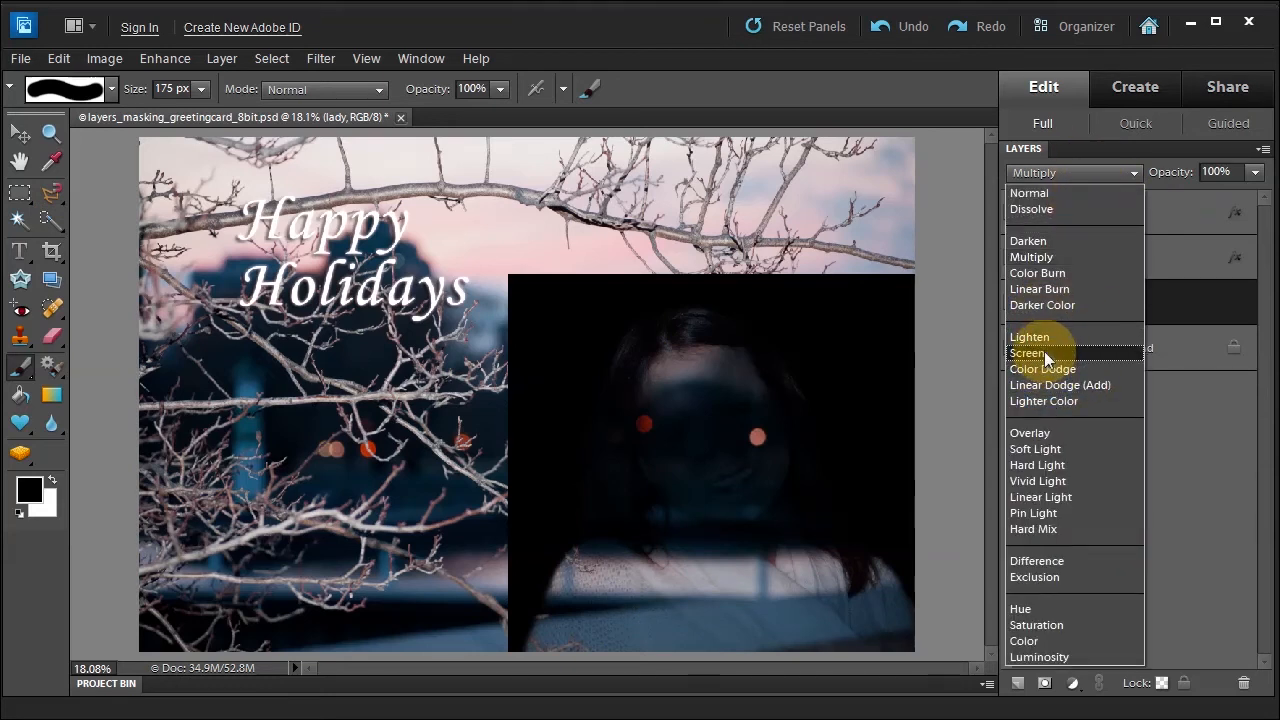
{"action": "left_click", "coordinate": [1045, 353]}
{"action": "left_click", "coordinate": [1090, 172]}
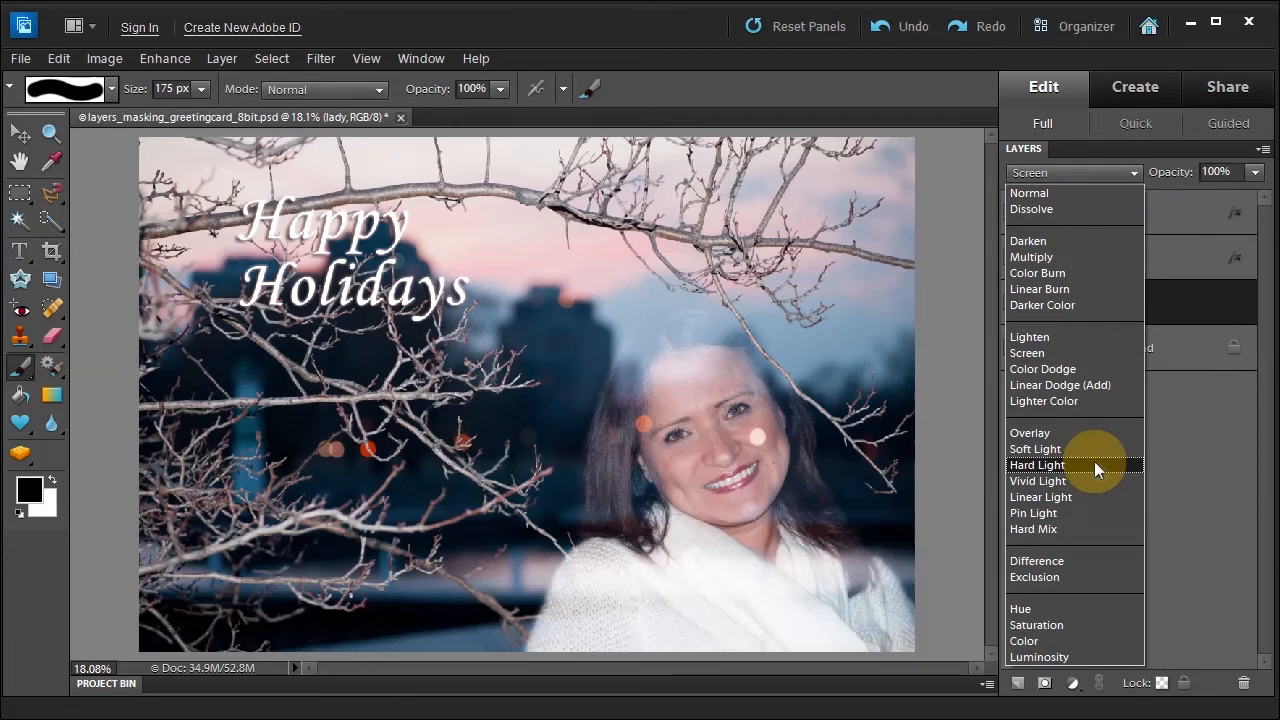
{"action": "left_click", "coordinate": [1047, 432]}
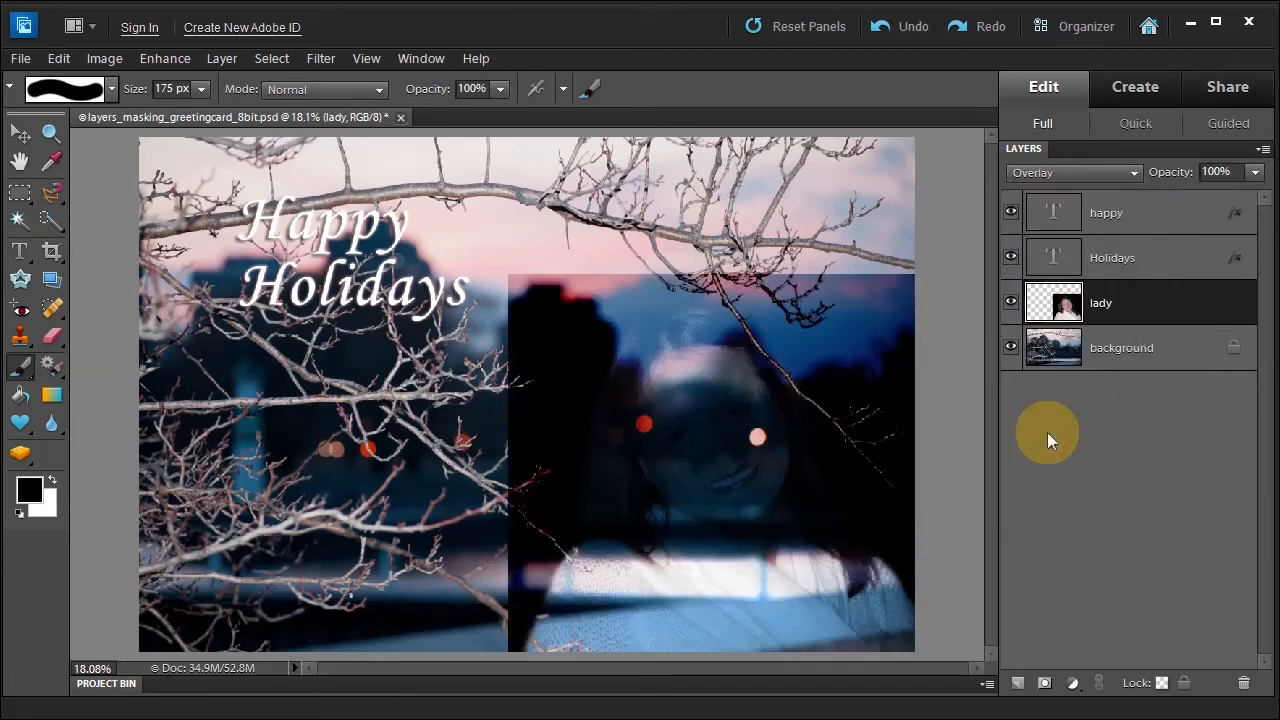
{"action": "left_click", "coordinate": [1060, 176]}
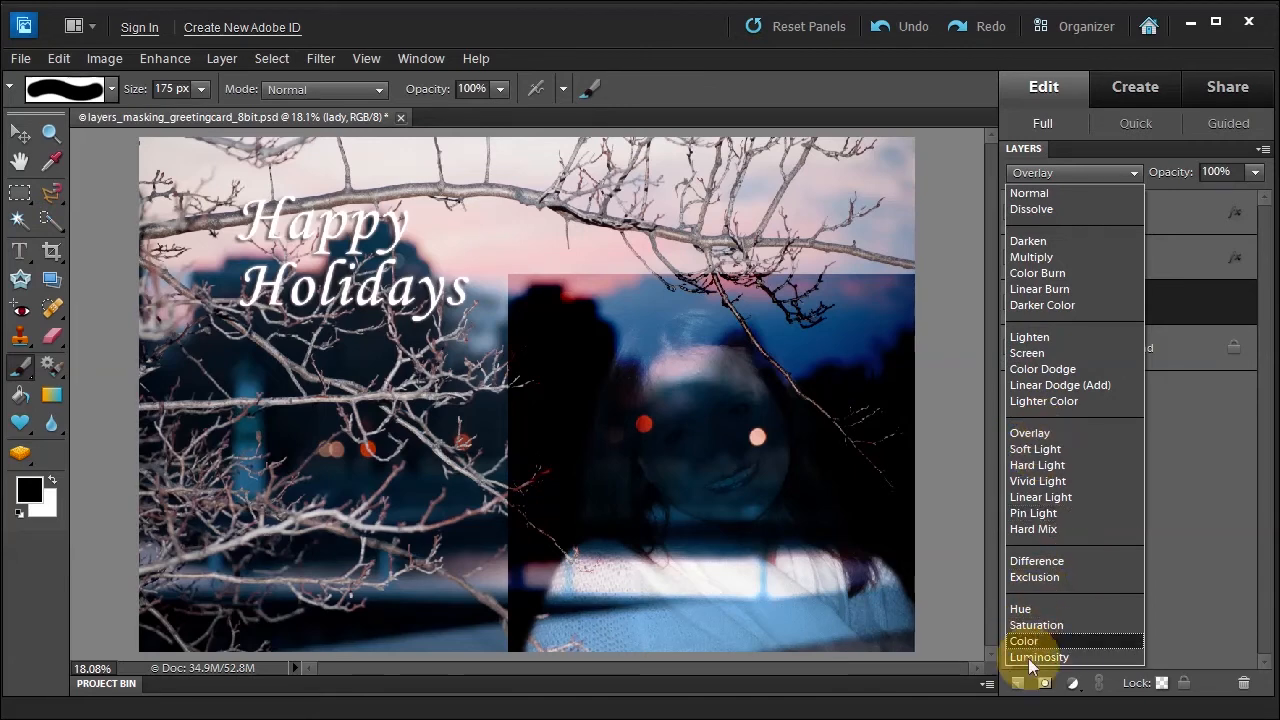
{"action": "left_click", "coordinate": [1027, 192]}
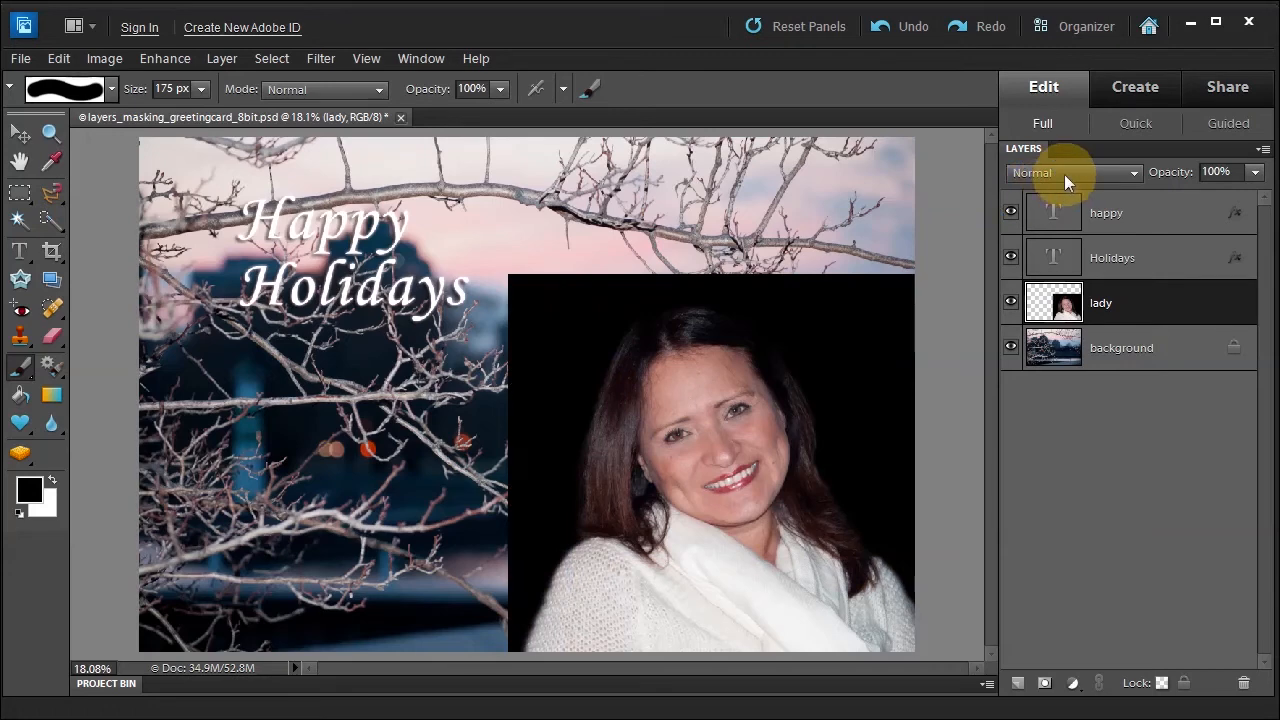
Set the lady layer's blend mode to Screen and move the linked Happy Holidays text closer to the woman's head
{"action": "left_click", "coordinate": [1067, 171]}
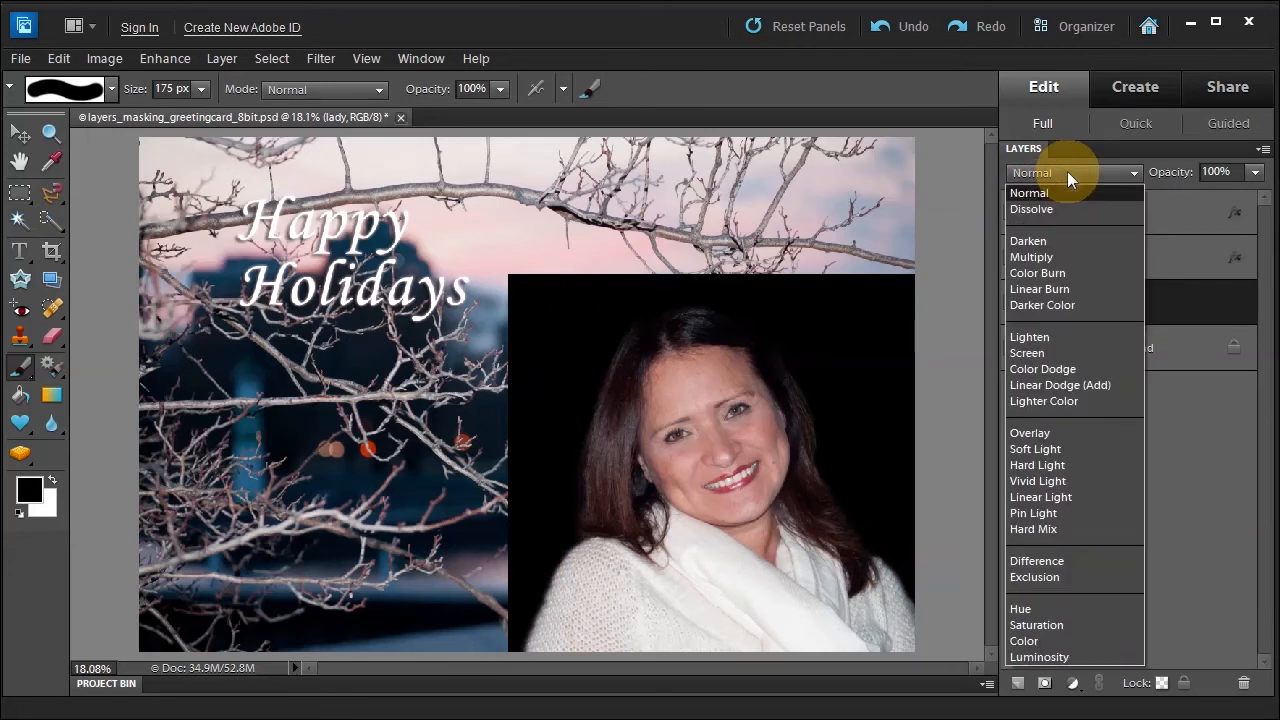
{"action": "left_click", "coordinate": [1027, 354]}
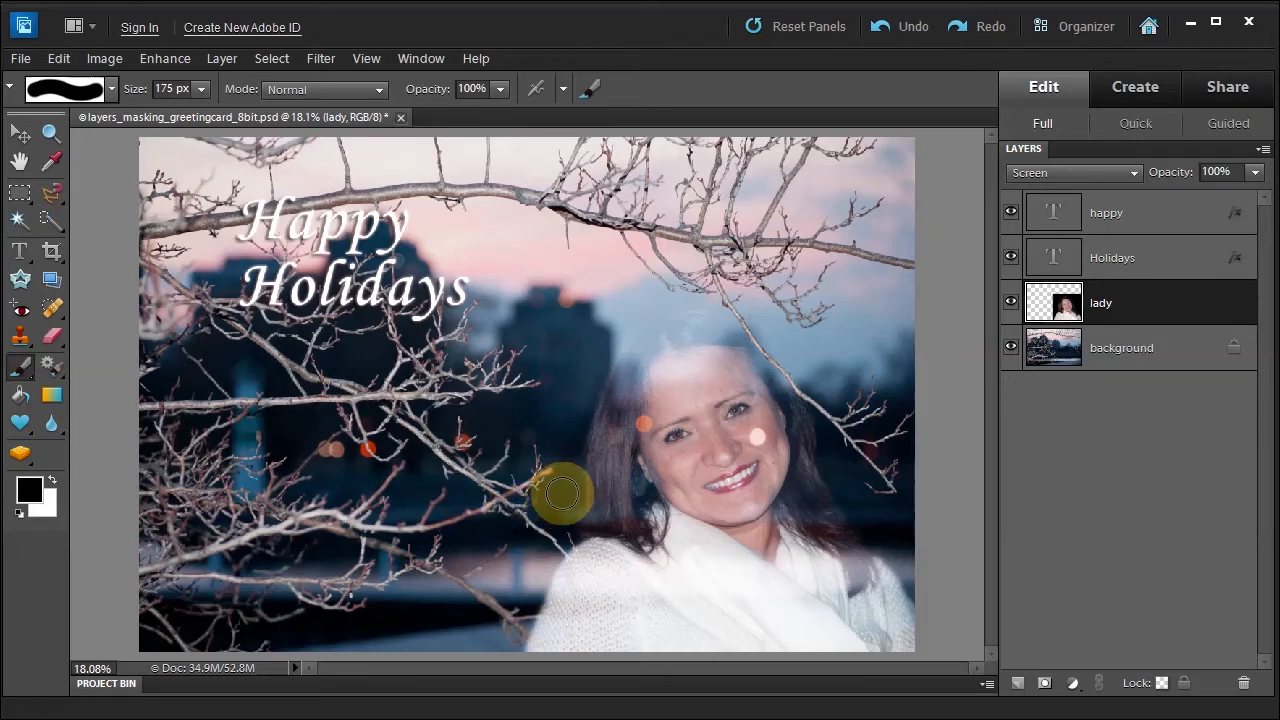
{"action": "key", "text": "v"}
{"action": "left_click_drag", "start_coordinate": [308, 272], "coordinate": [492, 309]}
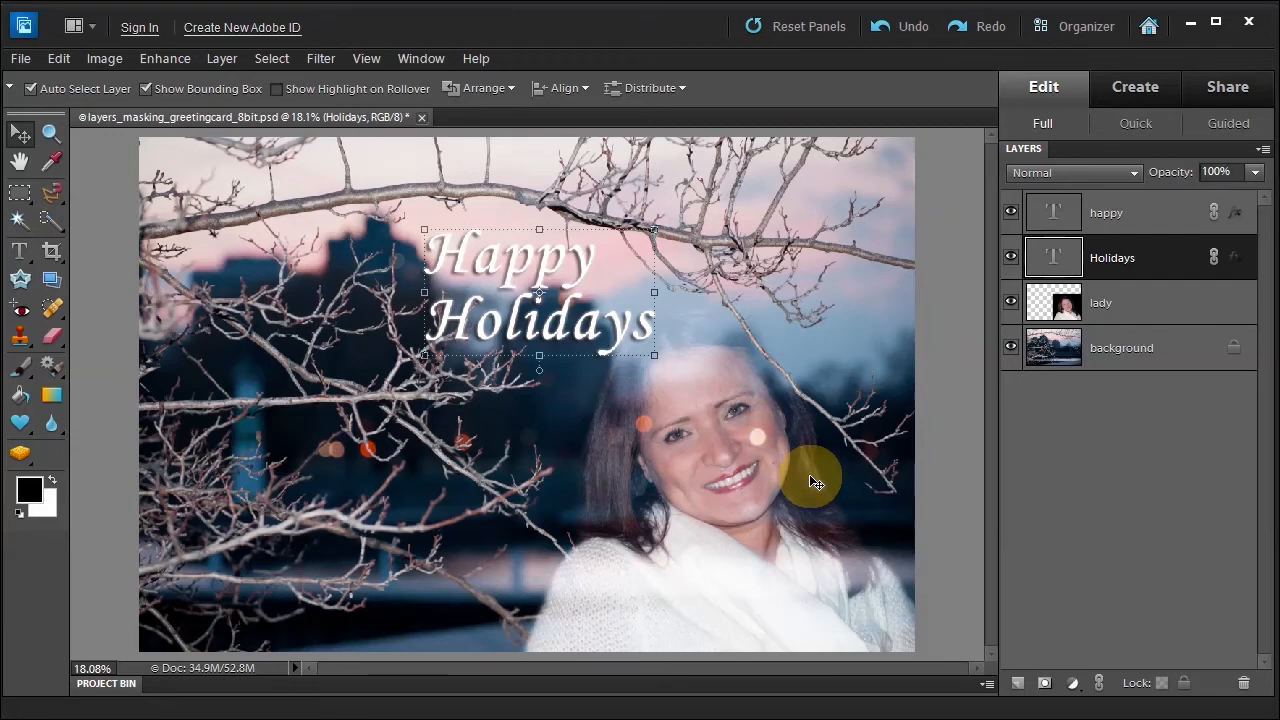
Select the lady layer and toggle the visibility of the background and lady layers off and on to compare their contents
{"action": "left_click", "coordinate": [1157, 306]}
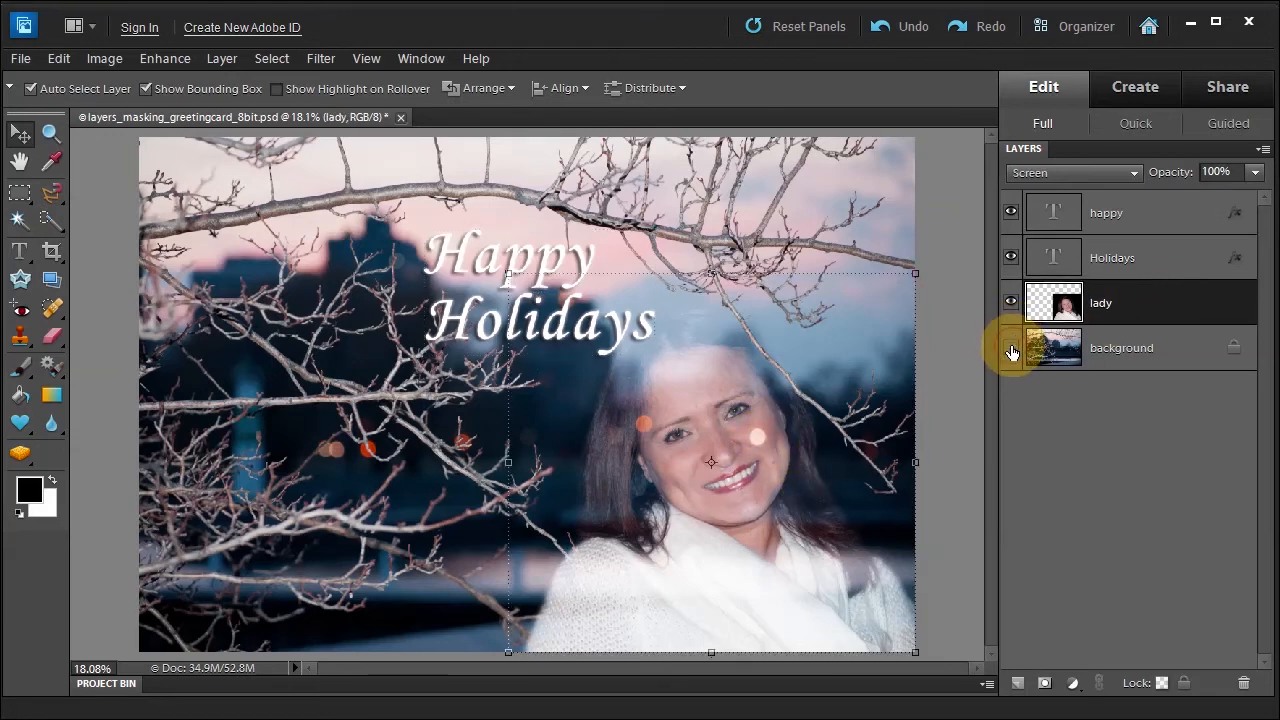
{"action": "left_click", "coordinate": [1011, 348]}
{"action": "left_click", "coordinate": [1011, 349]}
{"action": "left_click", "coordinate": [1011, 349]}
{"action": "left_click", "coordinate": [1011, 349]}
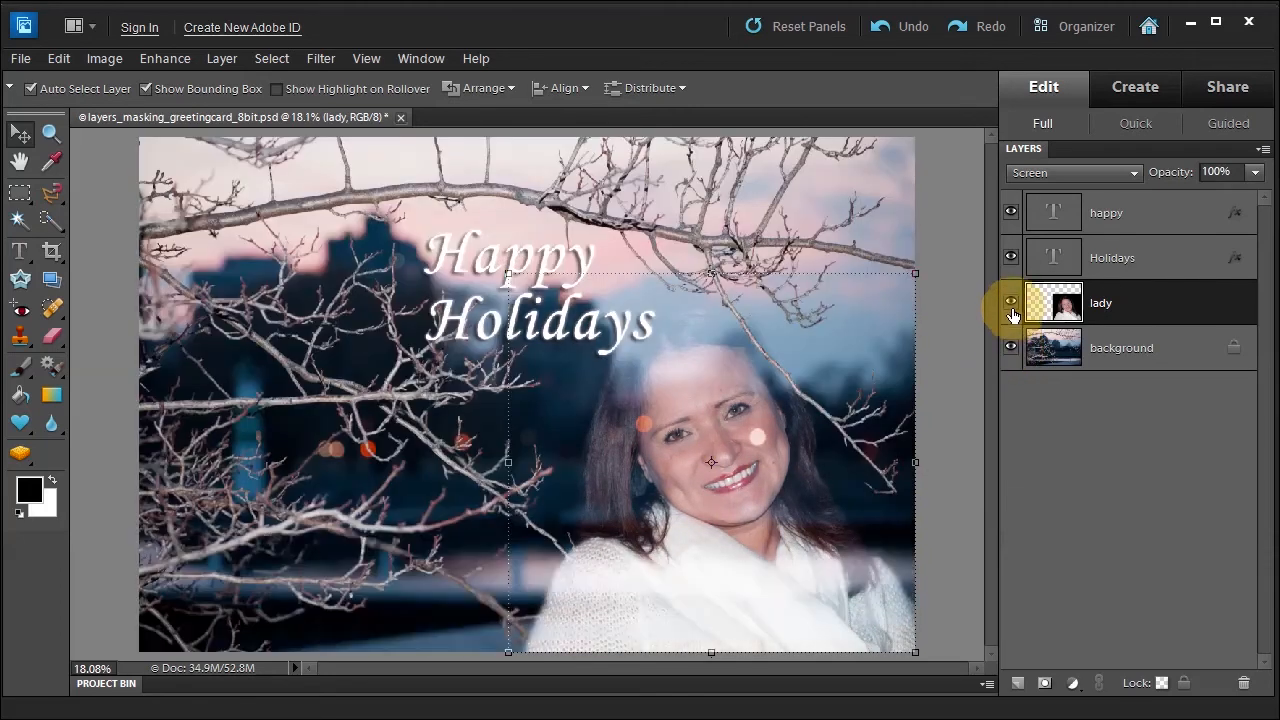
{"action": "left_click", "coordinate": [1008, 303]}
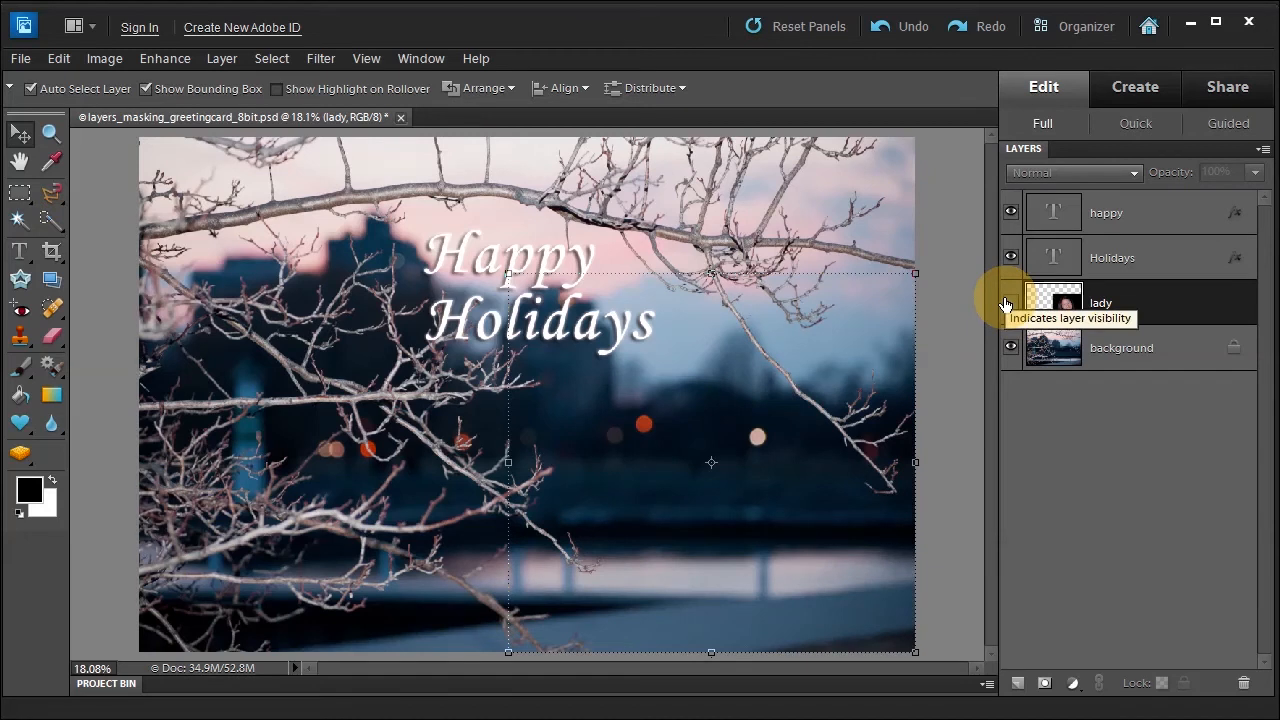
{"action": "left_click", "coordinate": [1008, 303]}
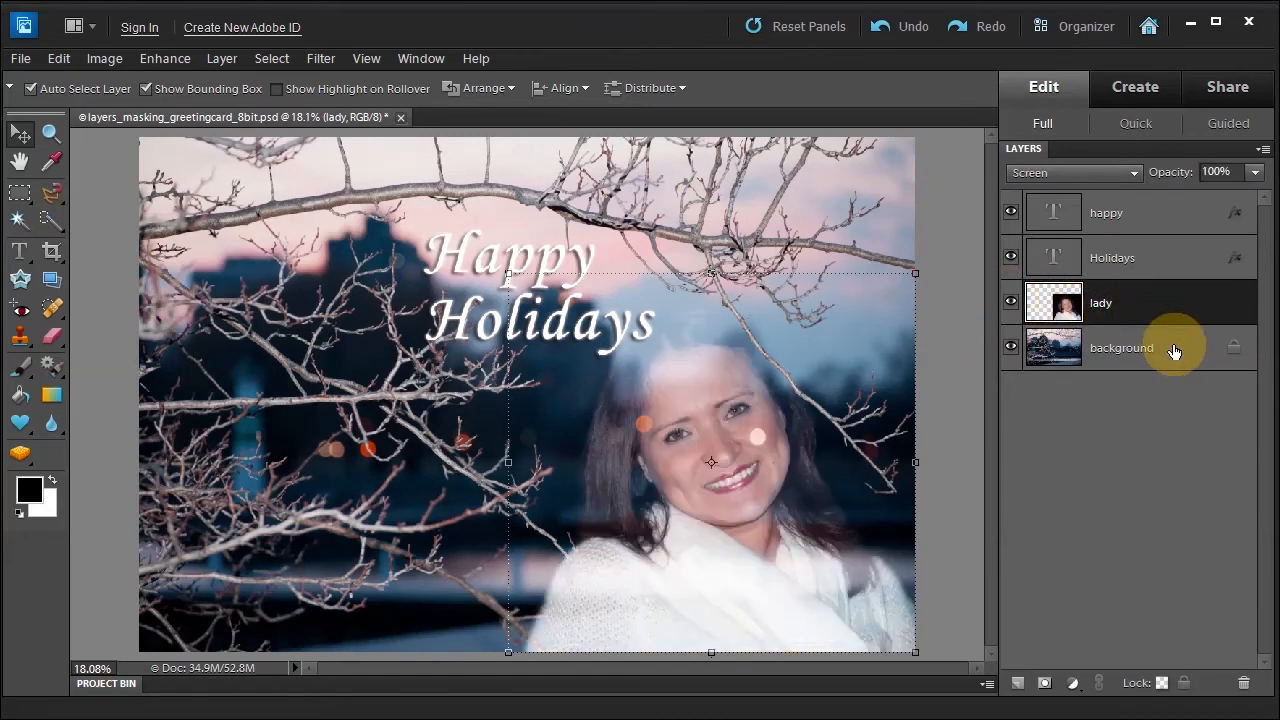
Unlock the background layer and add a layer mask to it
{"action": "left_click", "coordinate": [1174, 351]}
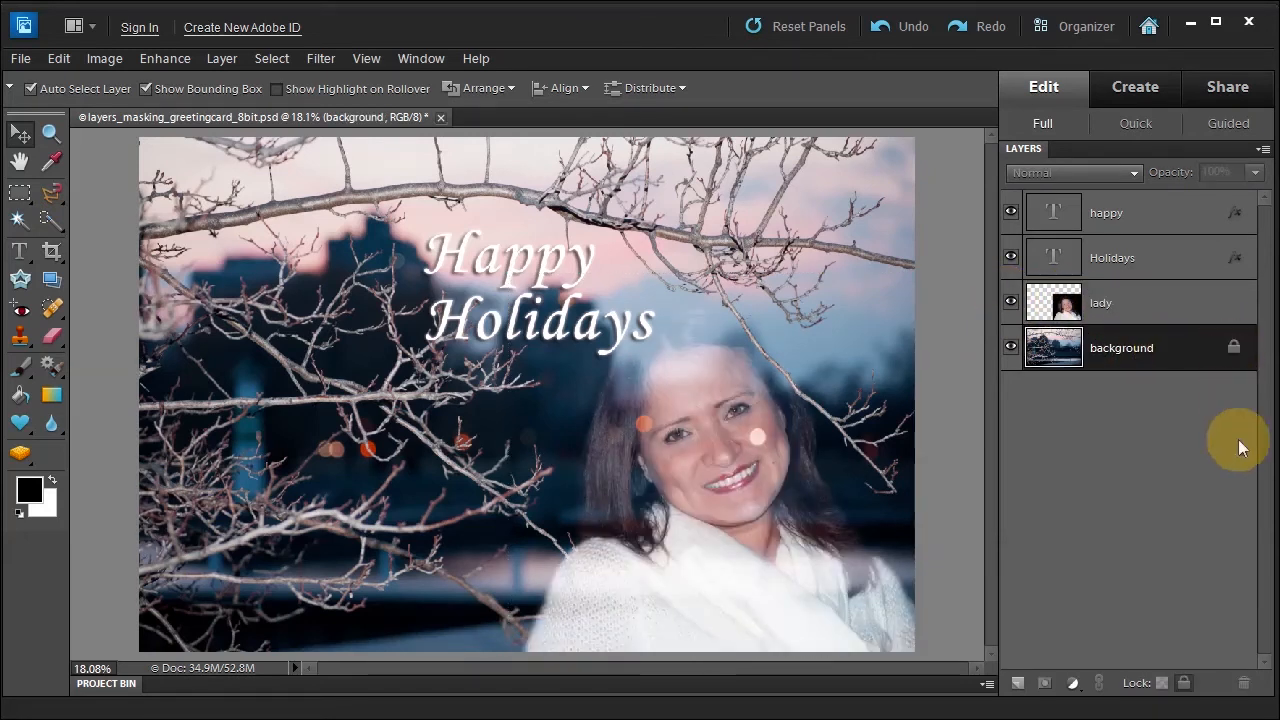
{"action": "left_click", "coordinate": [1186, 688]}
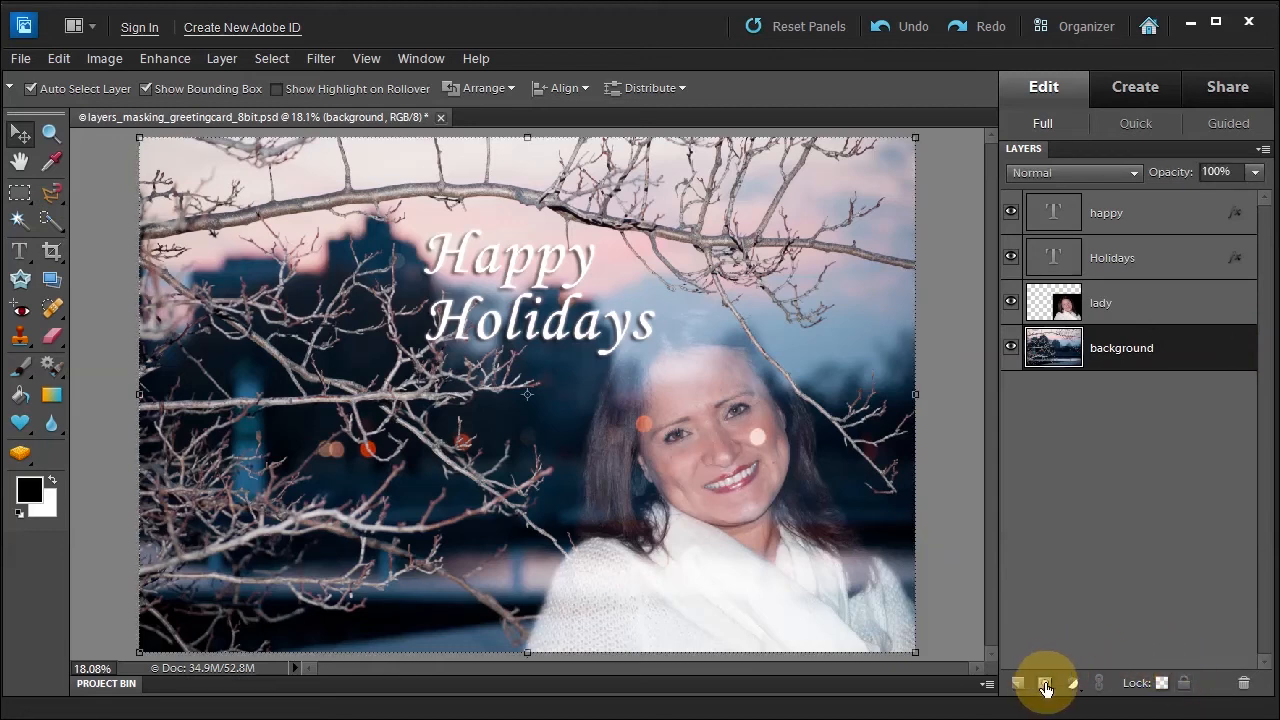
{"action": "left_click", "coordinate": [1046, 687]}
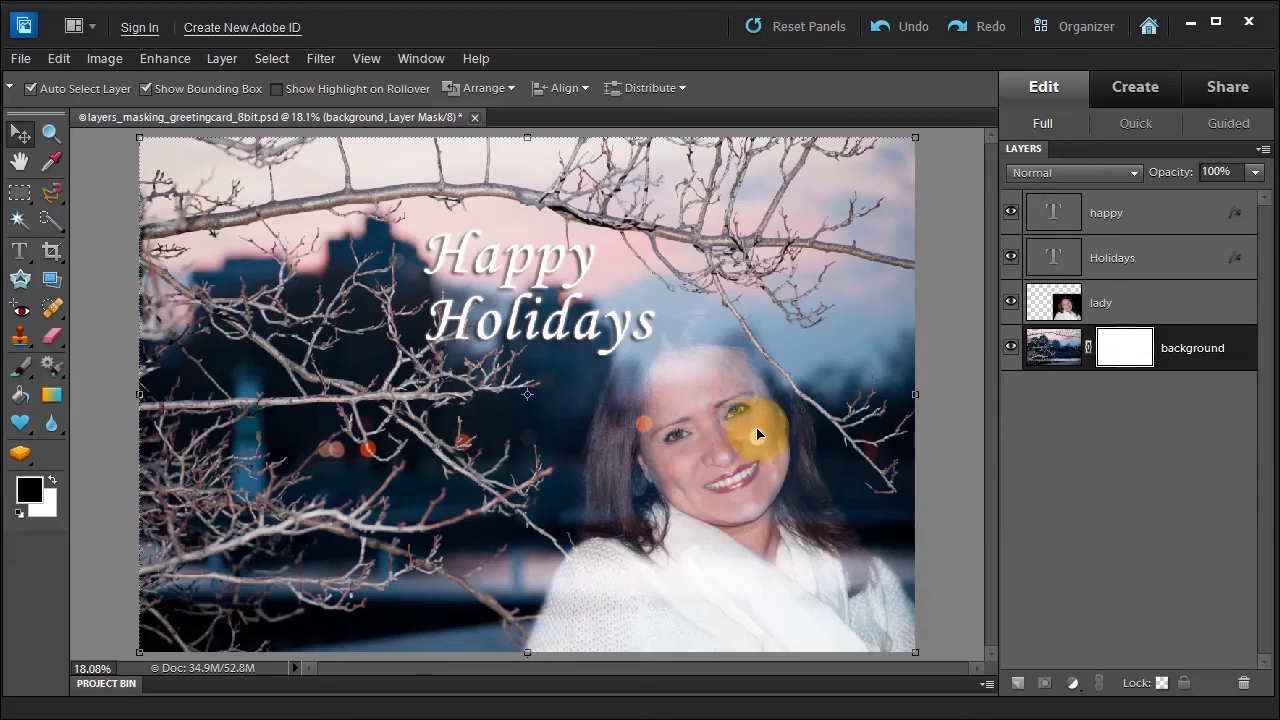
Brush black on the background's mask over the two light spots on the woman's face and hair, and reselect the layer's image
{"action": "left_click", "coordinate": [18, 368]}
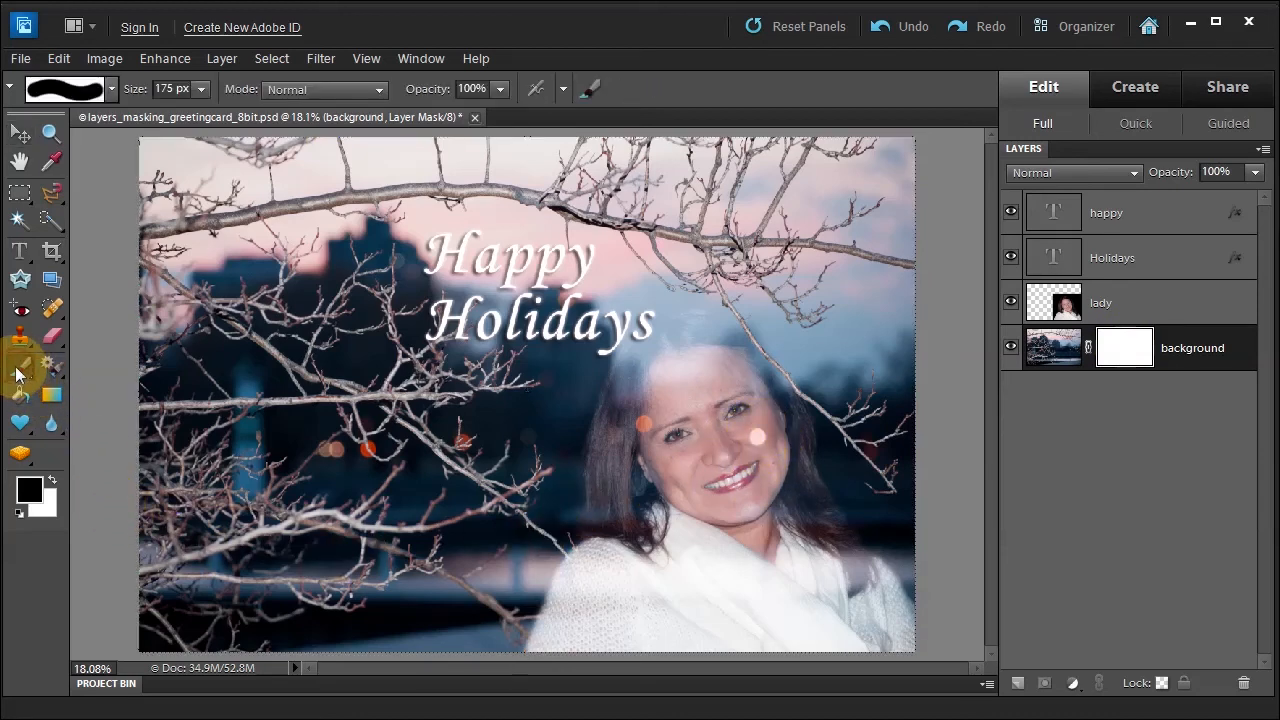
{"action": "left_click", "coordinate": [52, 481]}
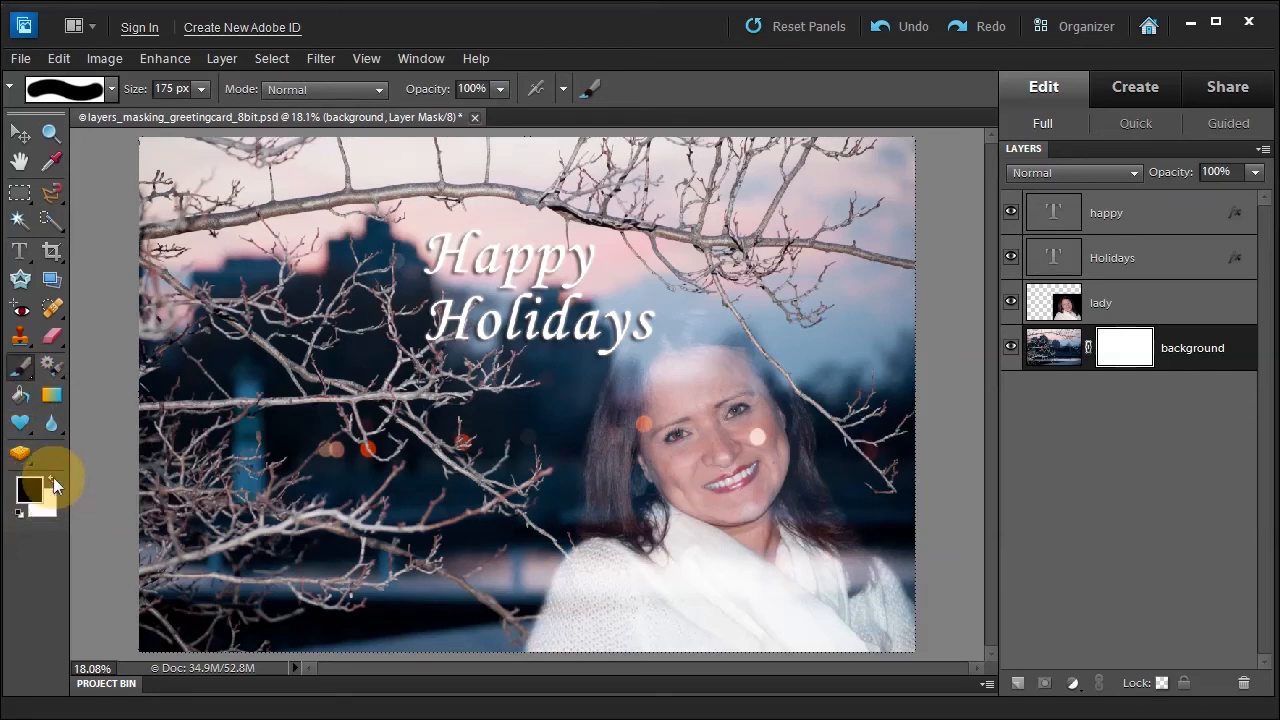
{"action": "left_click", "coordinate": [756, 436]}
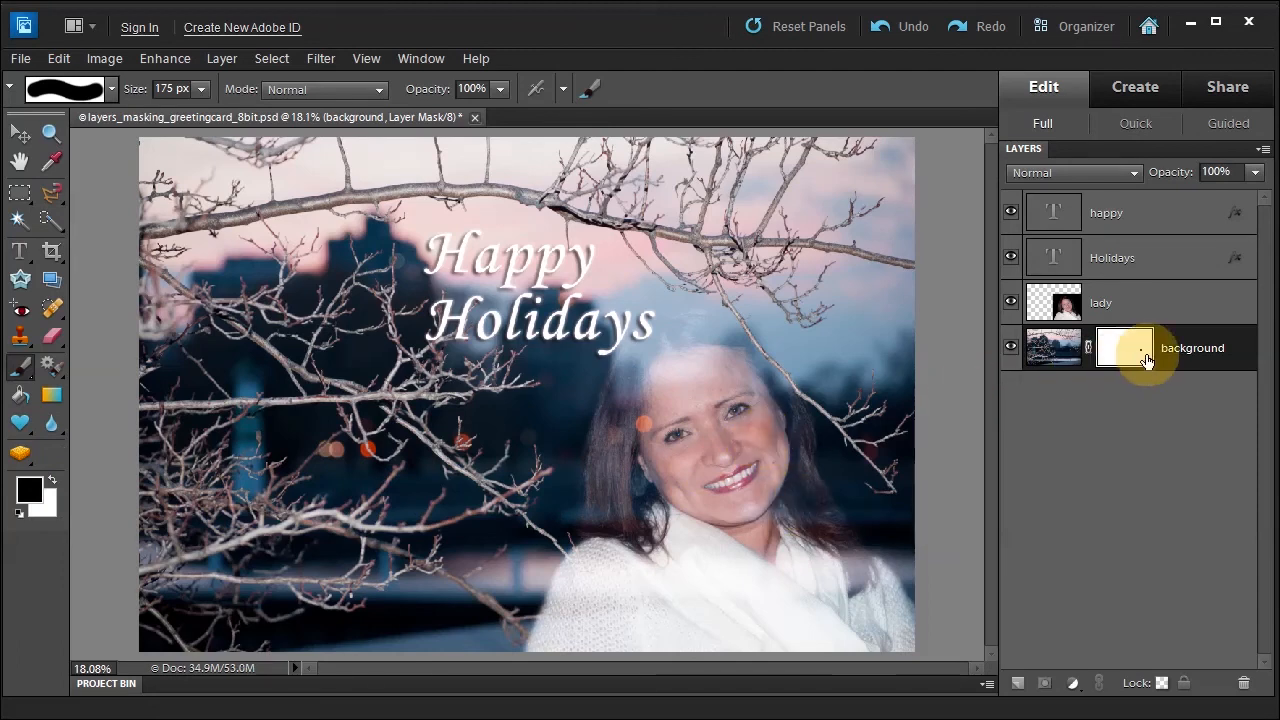
{"action": "left_click", "coordinate": [632, 422]}
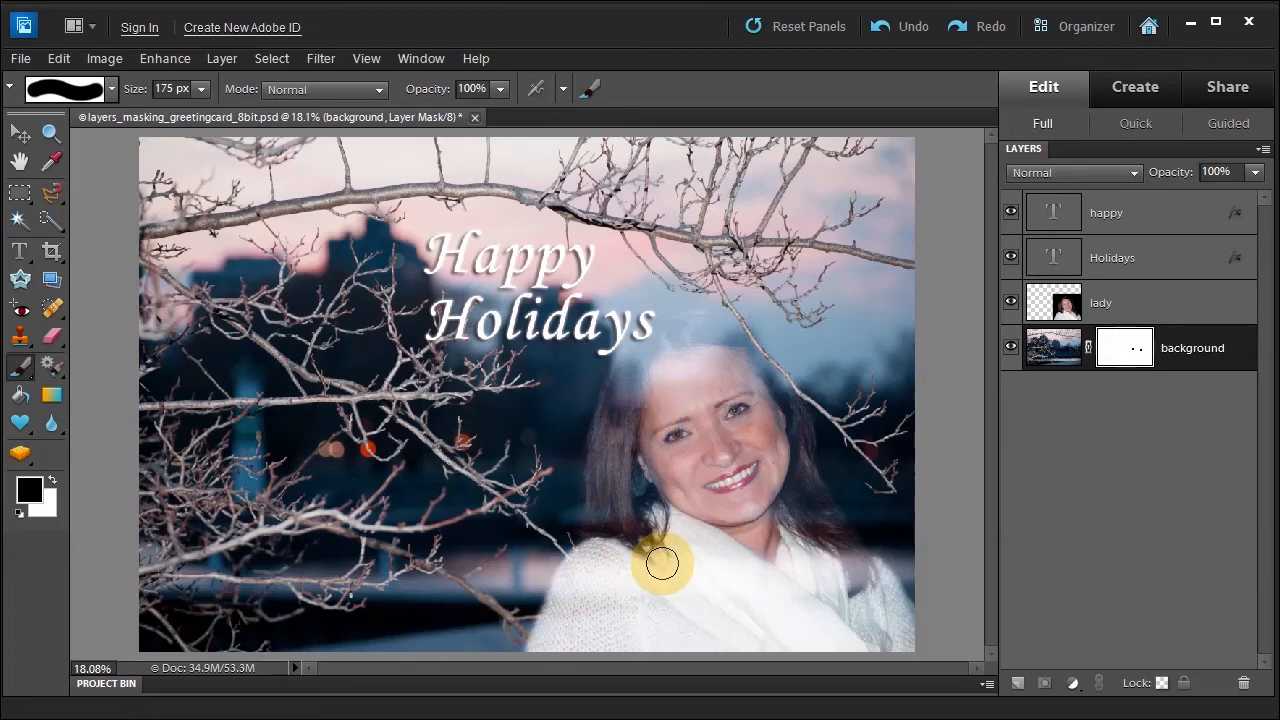
{"action": "left_click", "coordinate": [1054, 347]}
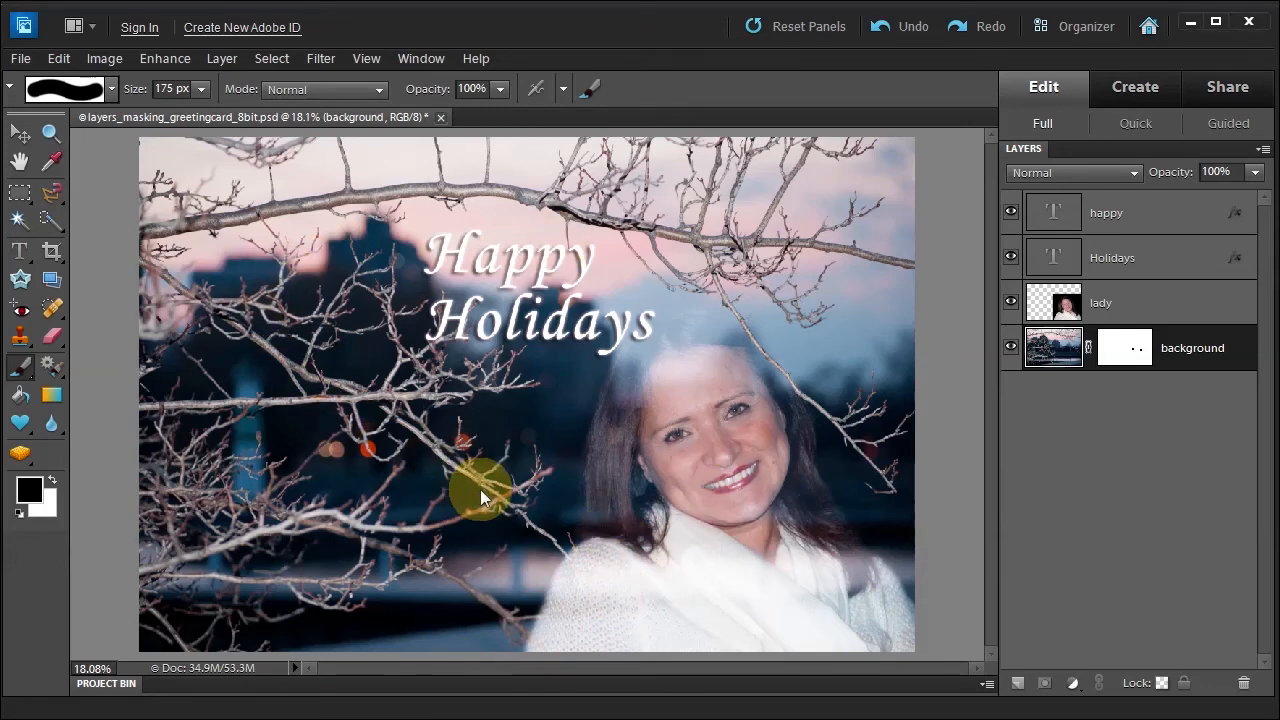
Start saving the card under a new file, trying the JPEG and PNG formats before choosing Photoshop PDF
{"action": "left_click", "coordinate": [20, 60]}
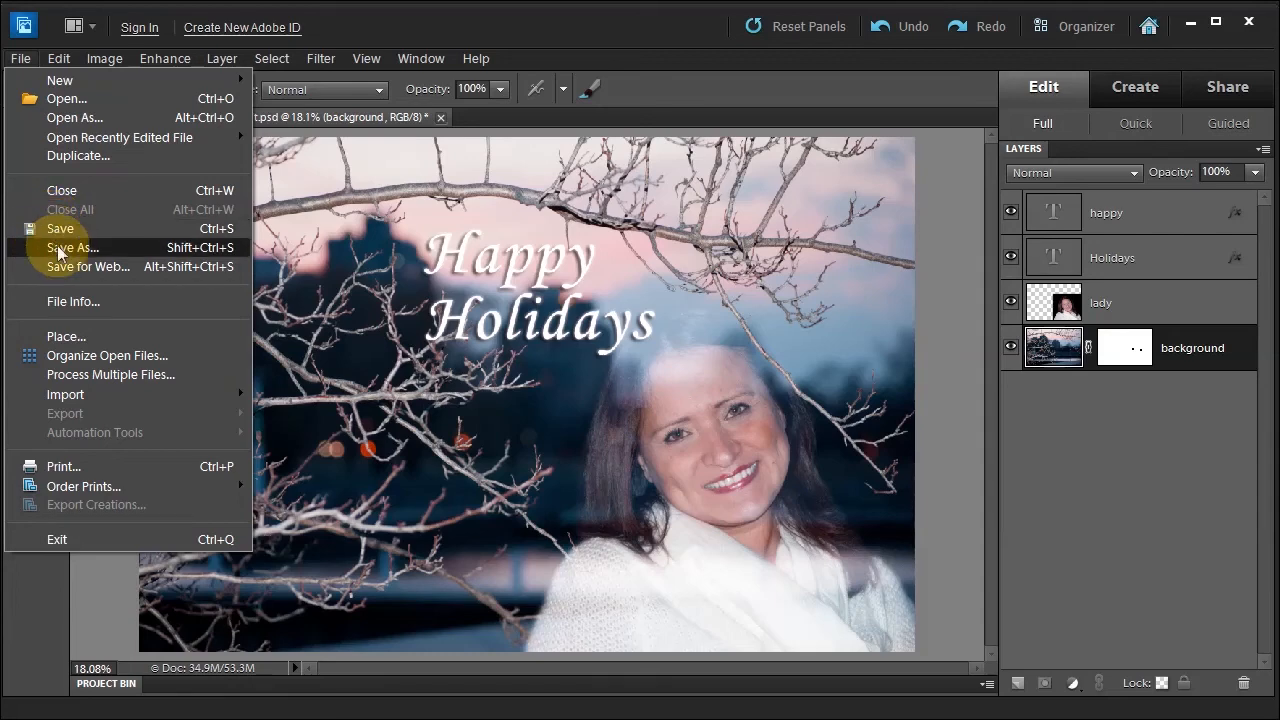
{"action": "left_click", "coordinate": [62, 250]}
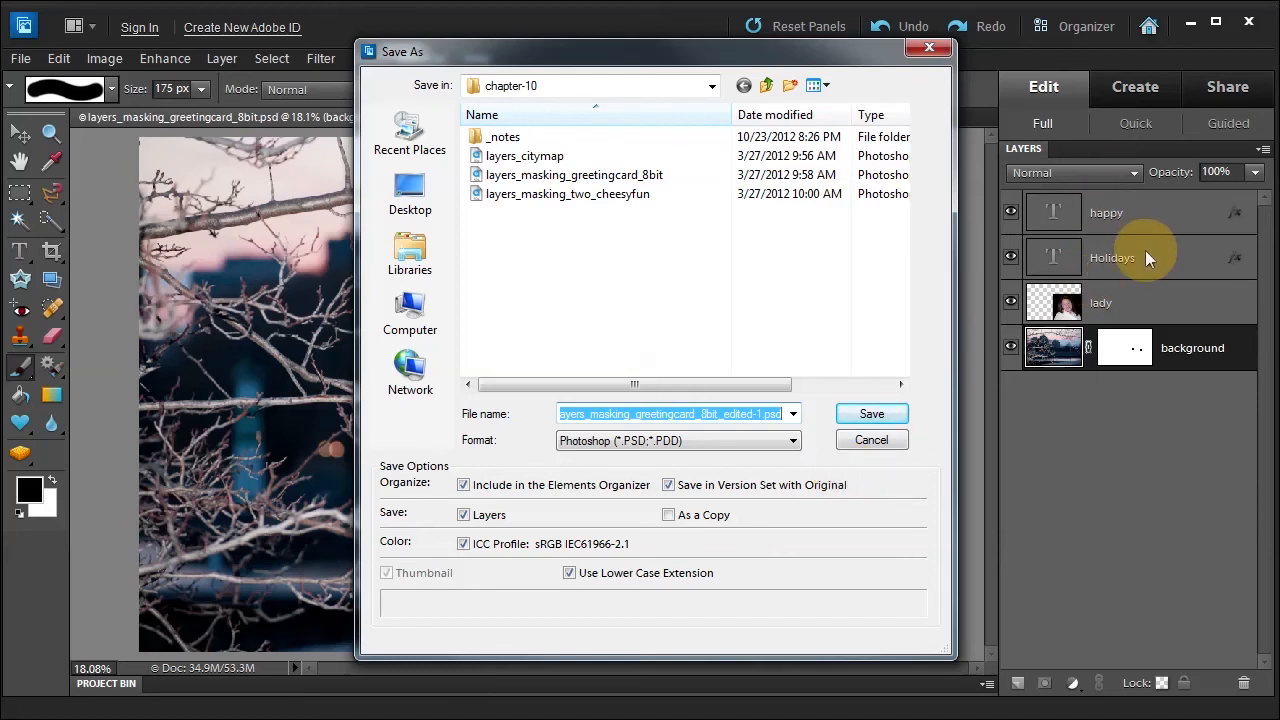
{"action": "left_click", "coordinate": [792, 445]}
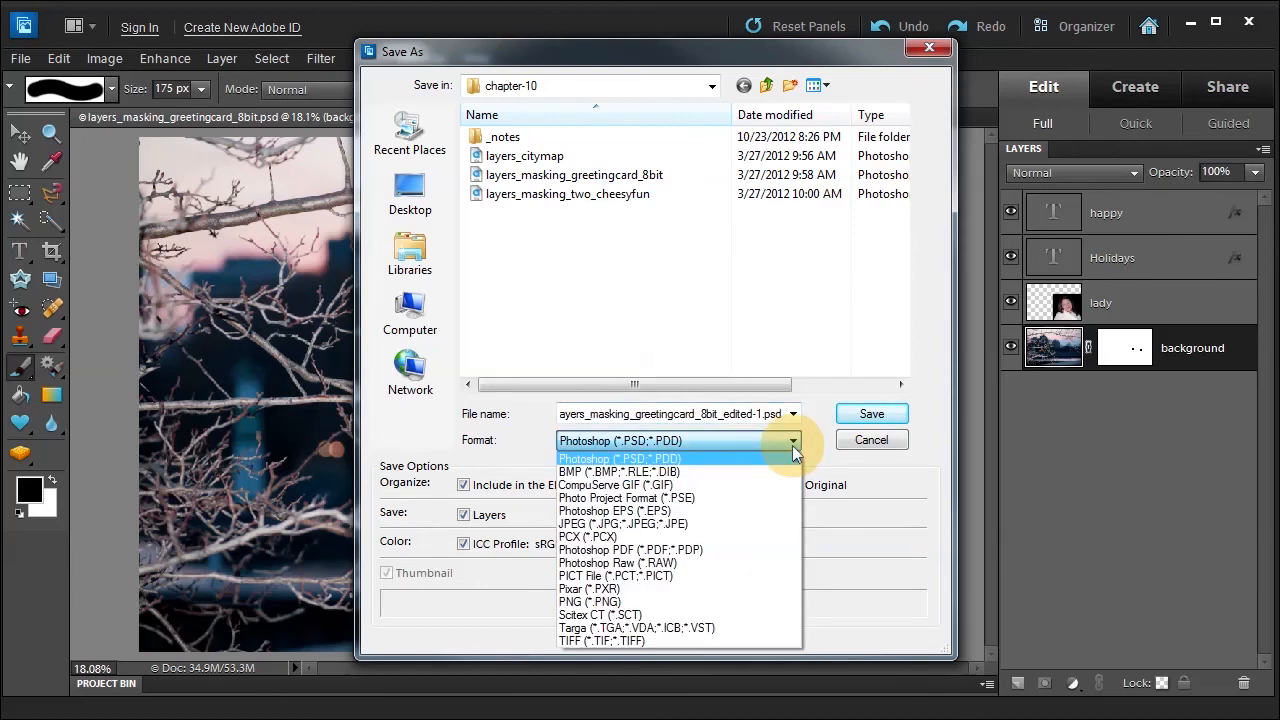
{"action": "left_click", "coordinate": [592, 524]}
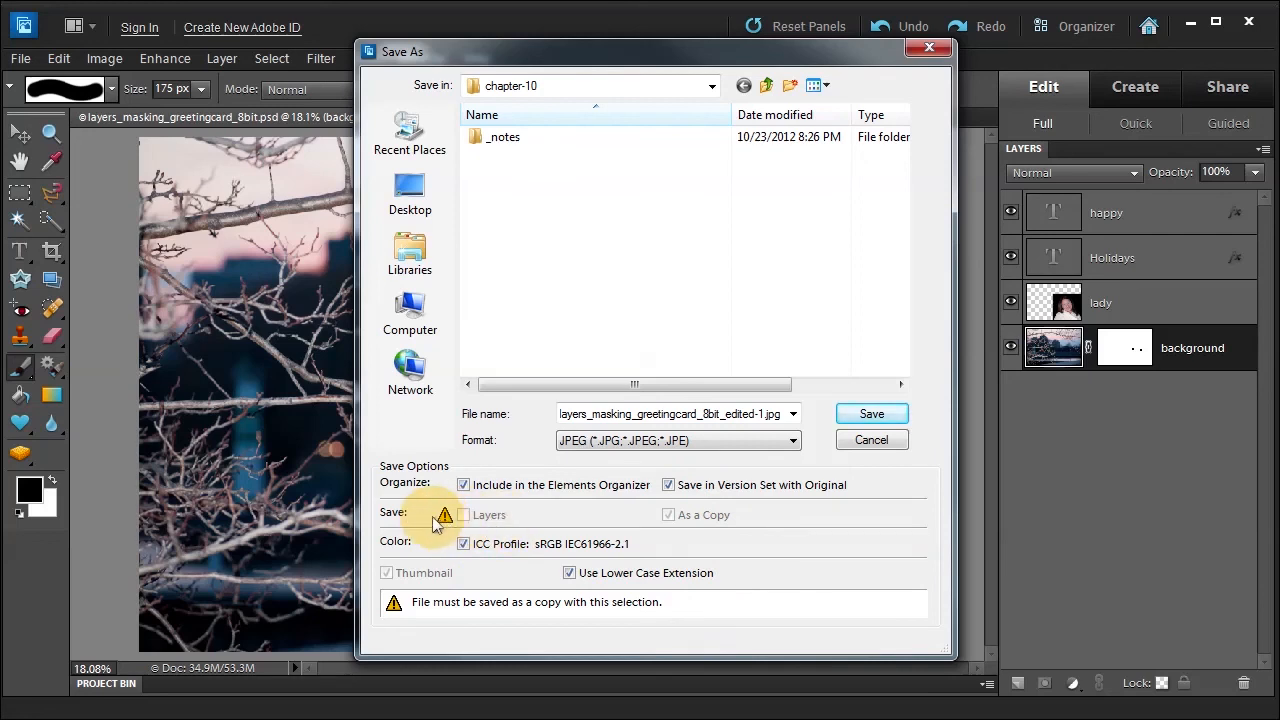
{"action": "left_click", "coordinate": [724, 436]}
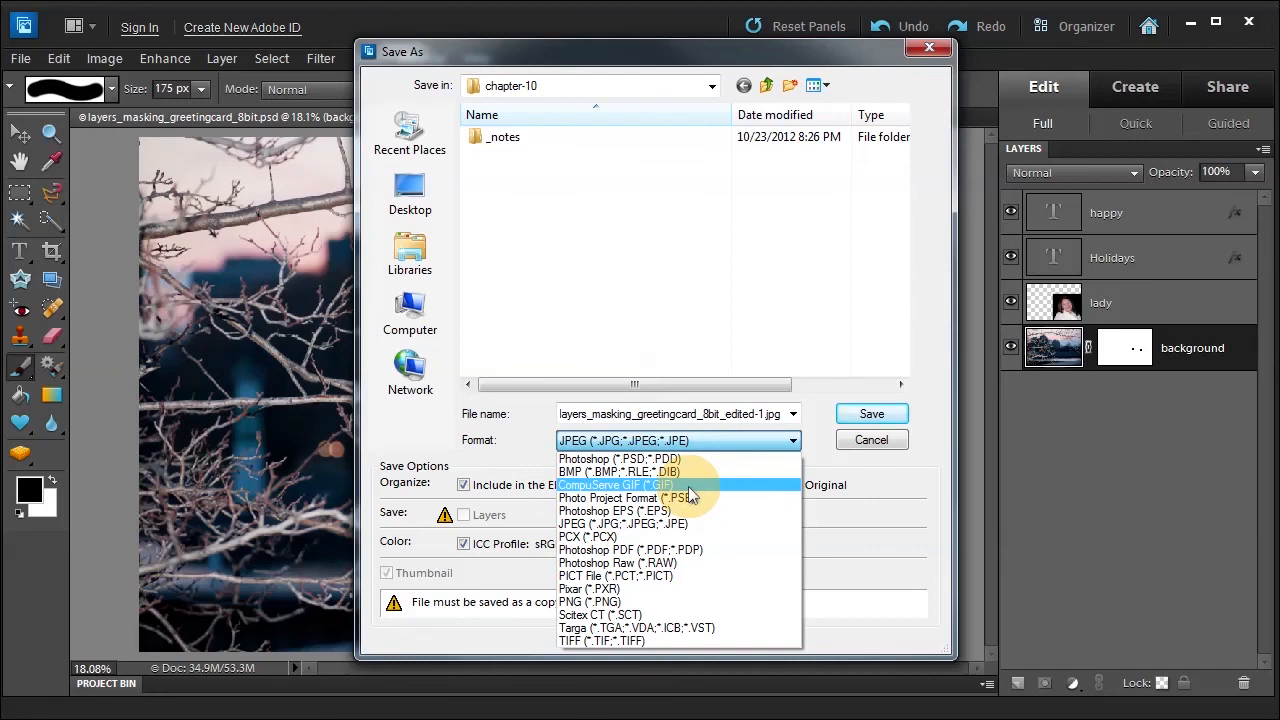
{"action": "left_click", "coordinate": [620, 601]}
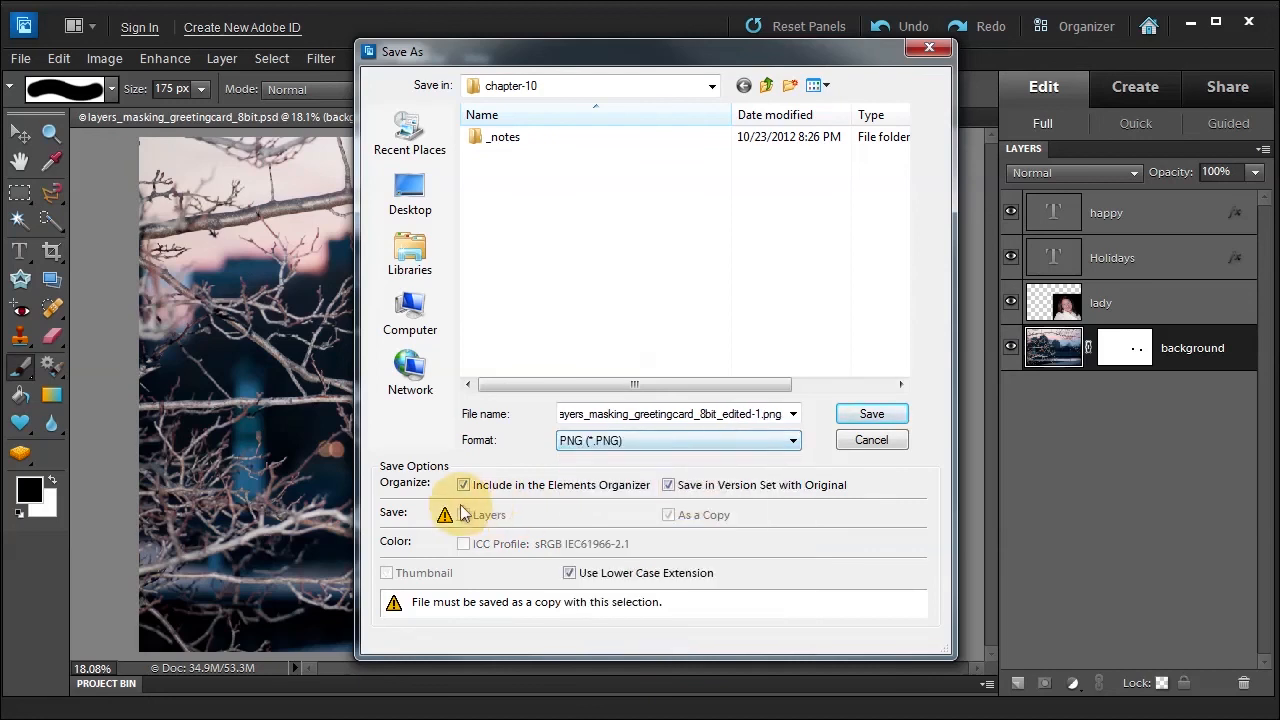
{"action": "left_click", "coordinate": [642, 442]}
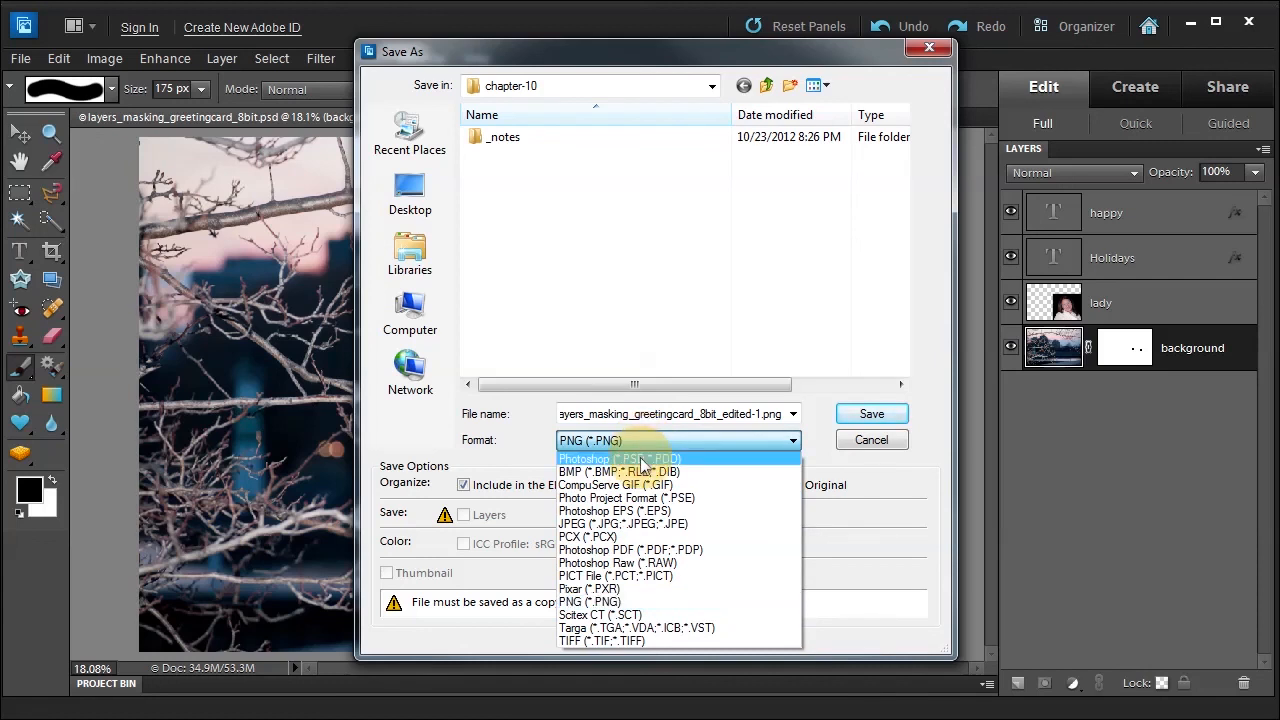
{"action": "left_click", "coordinate": [614, 549]}
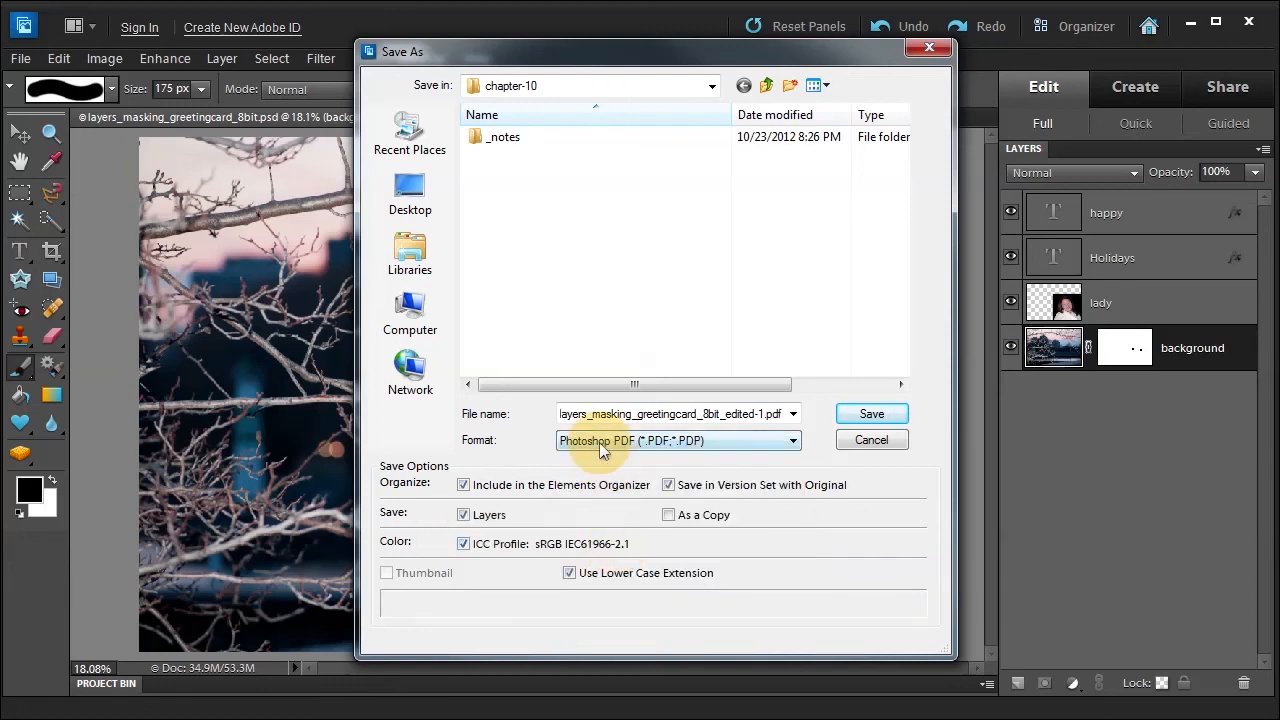